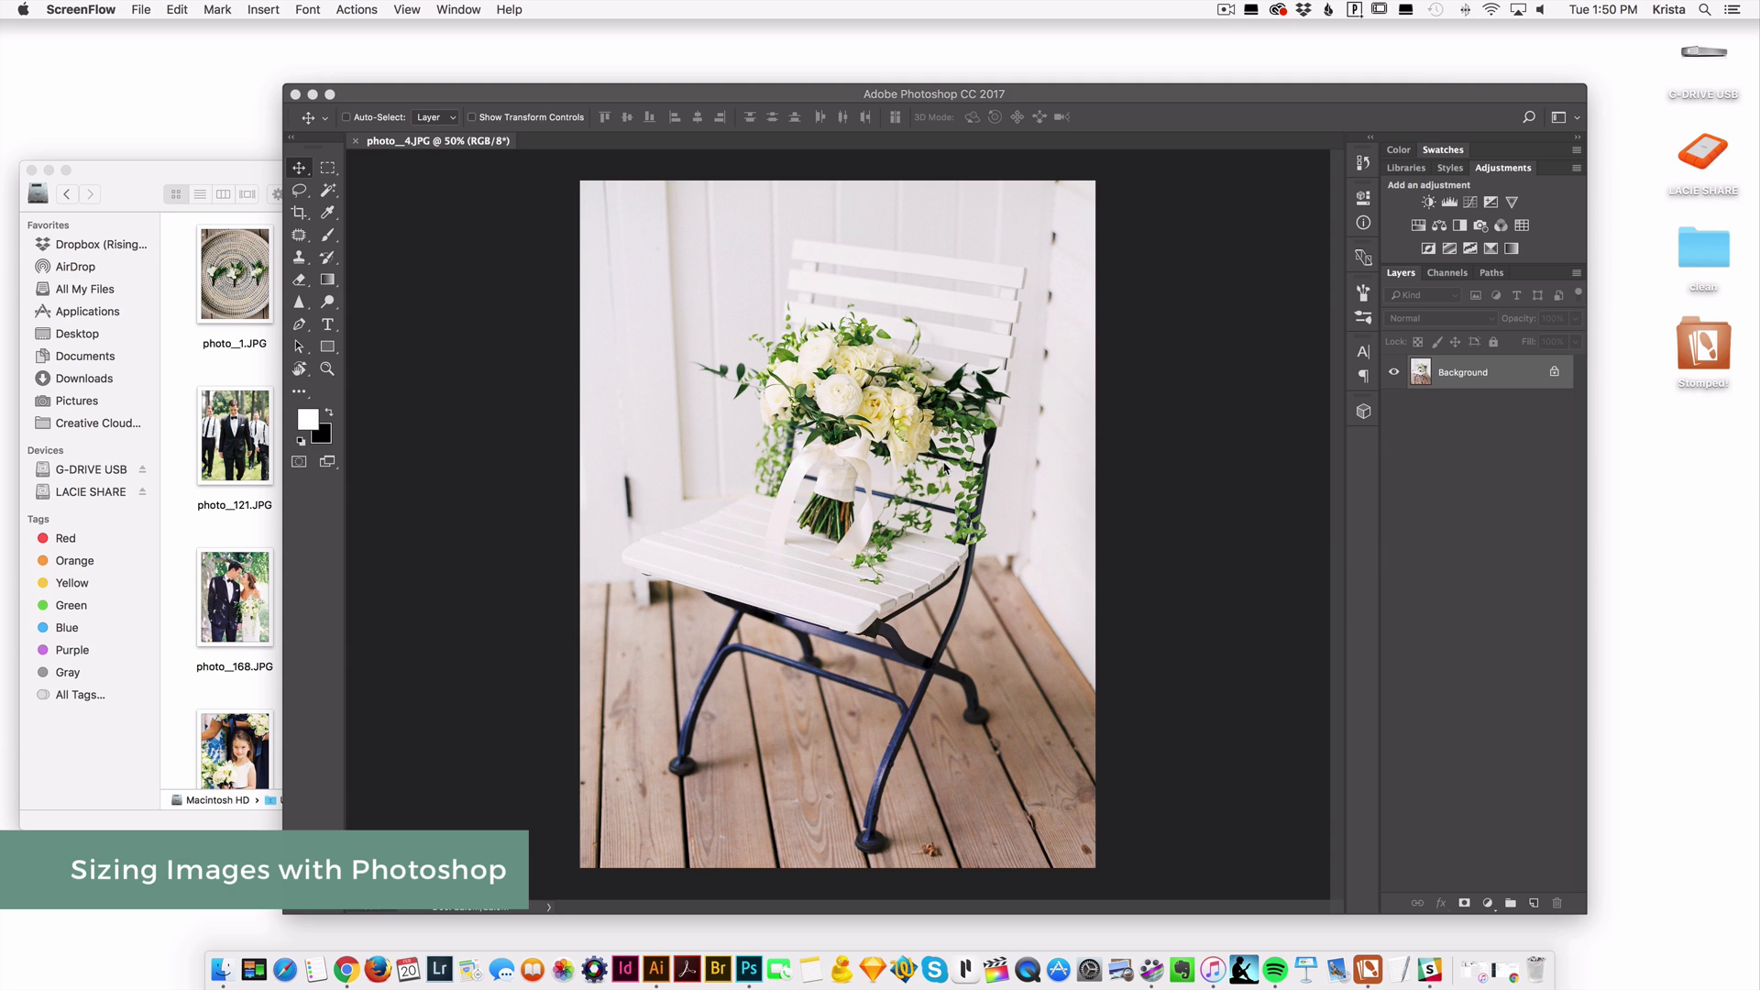
Bring Photoshop forward and go to File > Export for the bouquet-on-chair photo.
left_click(552, 103)
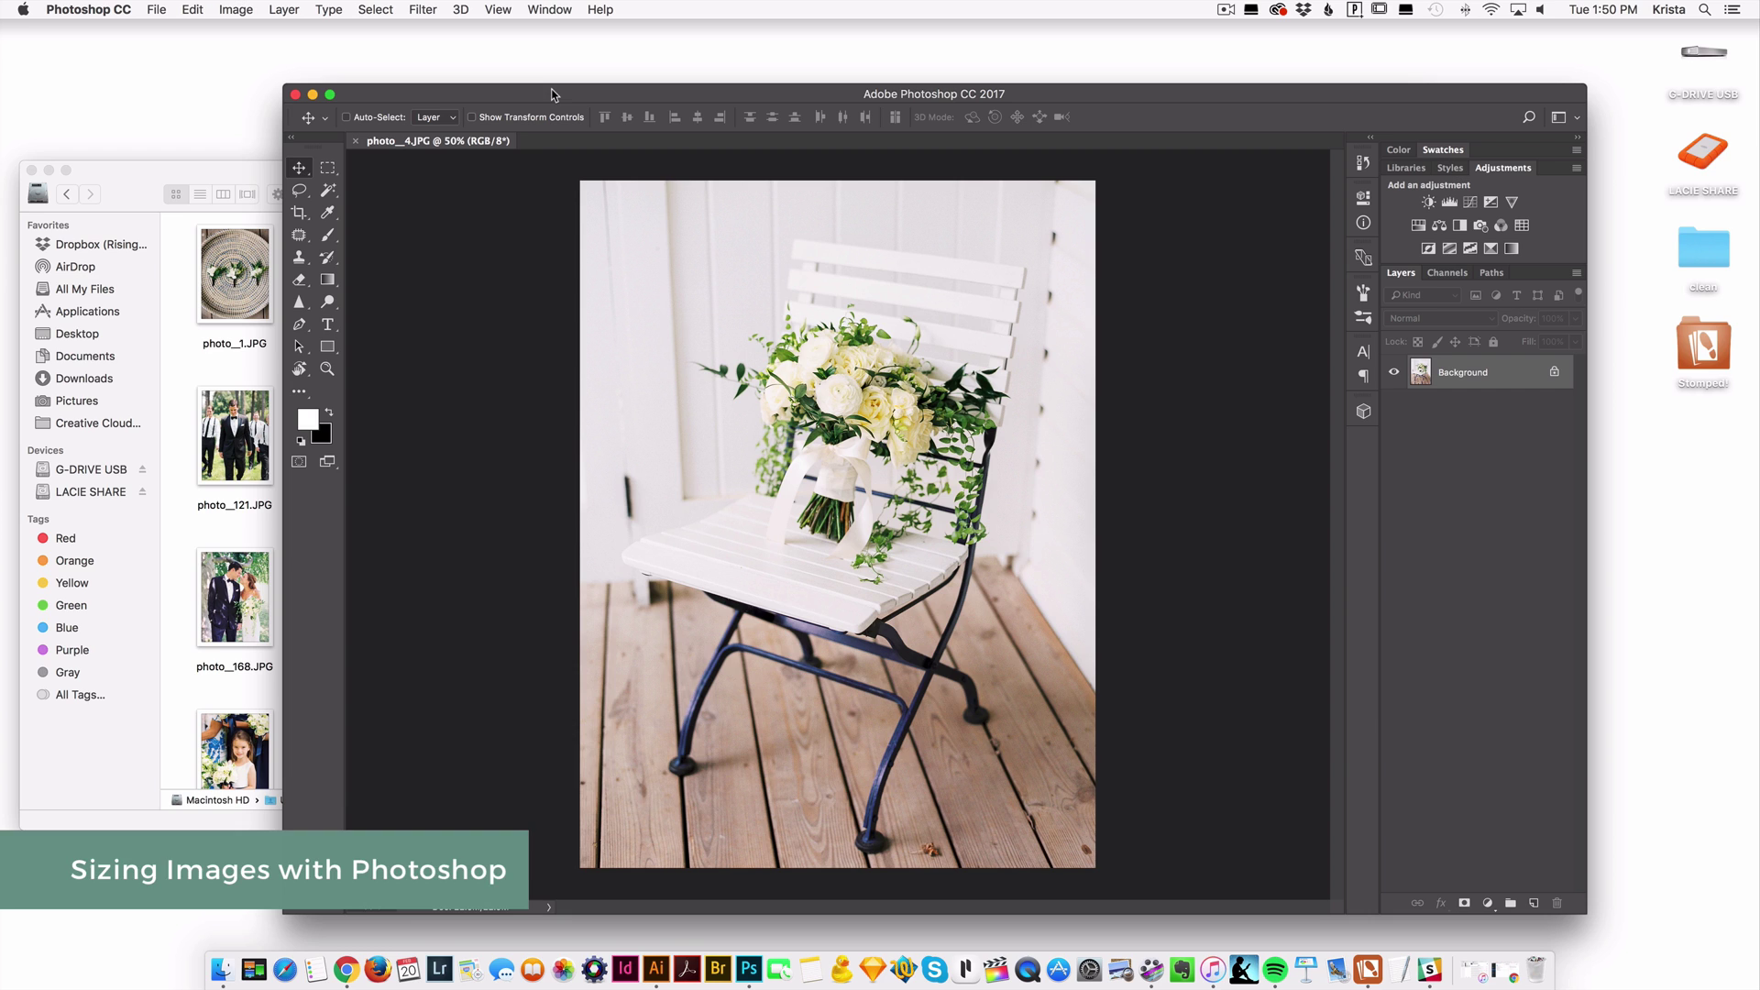
left_click(155, 11)
mouse_move(229, 250)
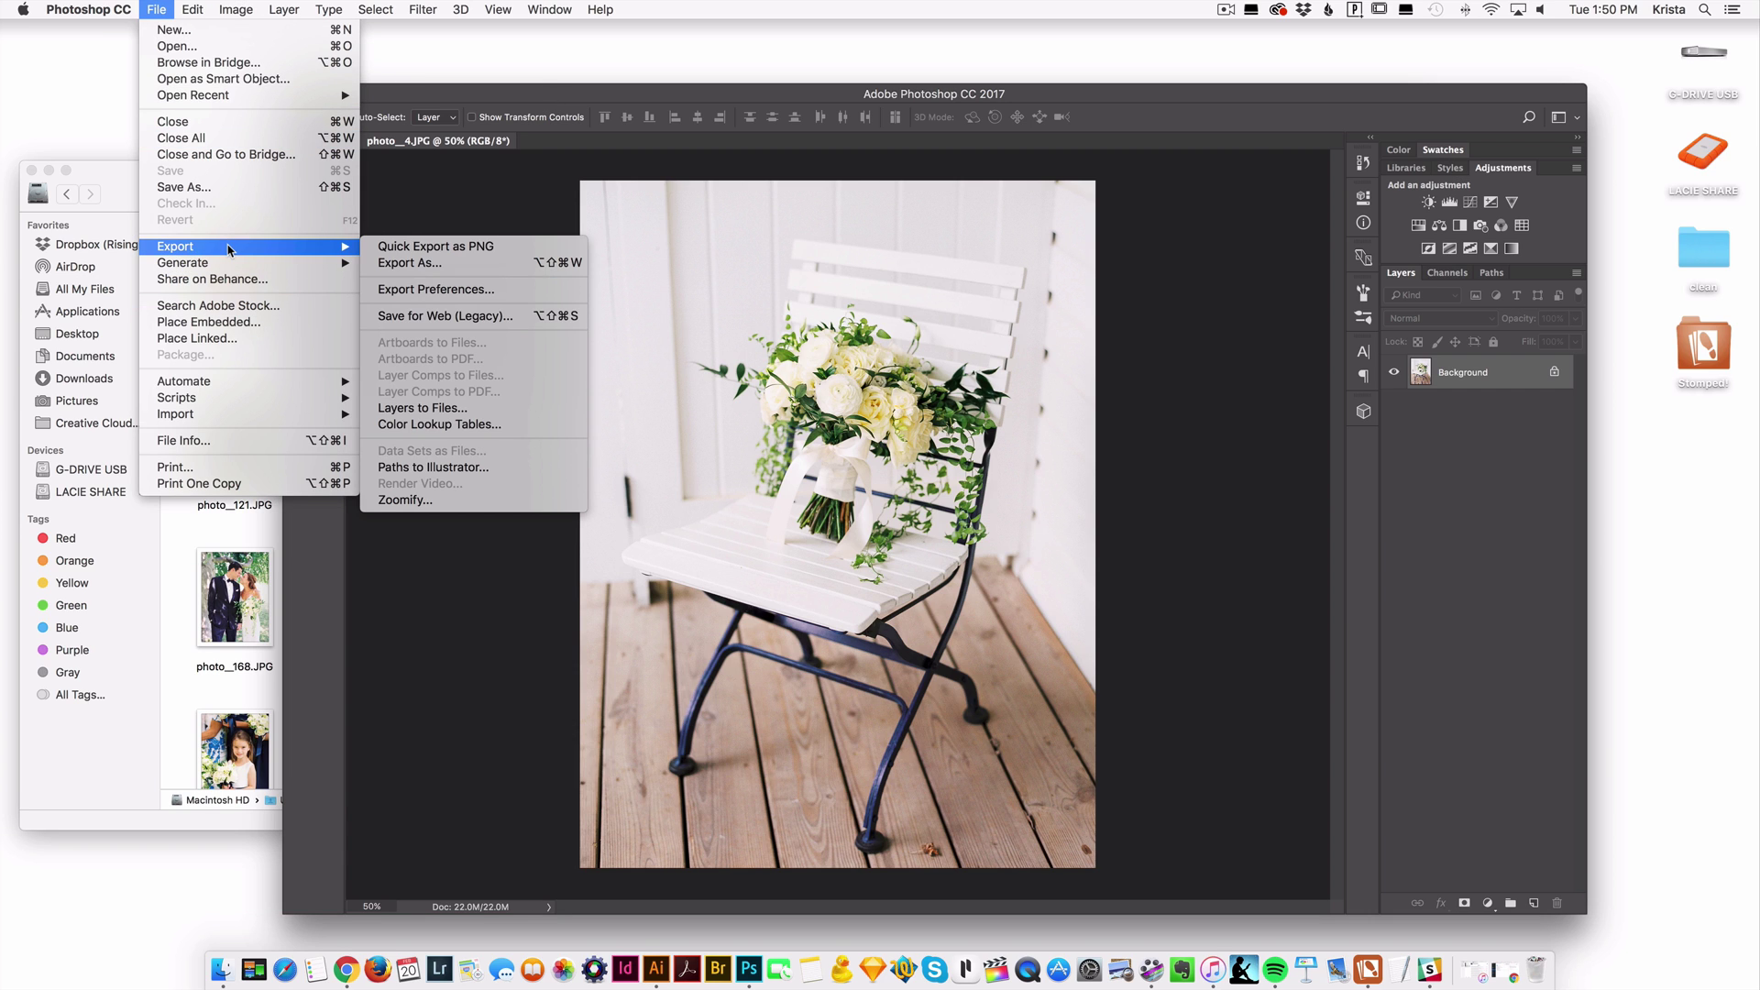
Open Save for Web (Legacy) and enlarge the dialog for a bigger preview.
left_click(446, 316)
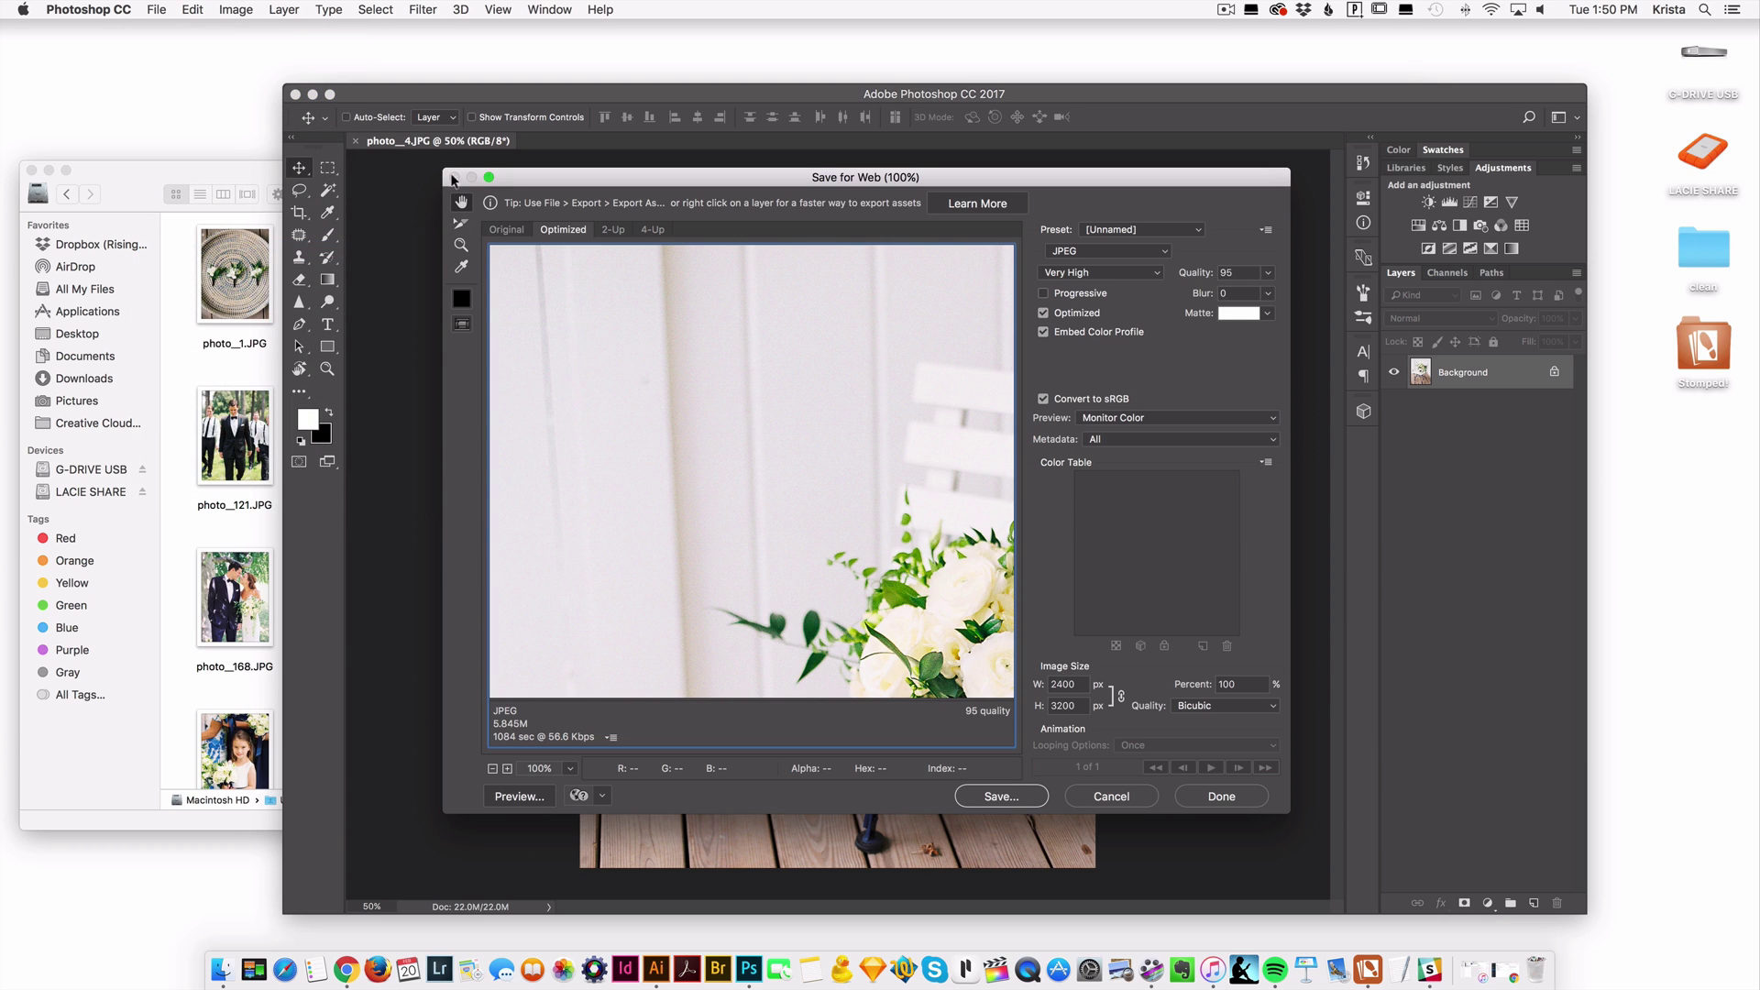
left_click_drag(444, 170, 358, 131)
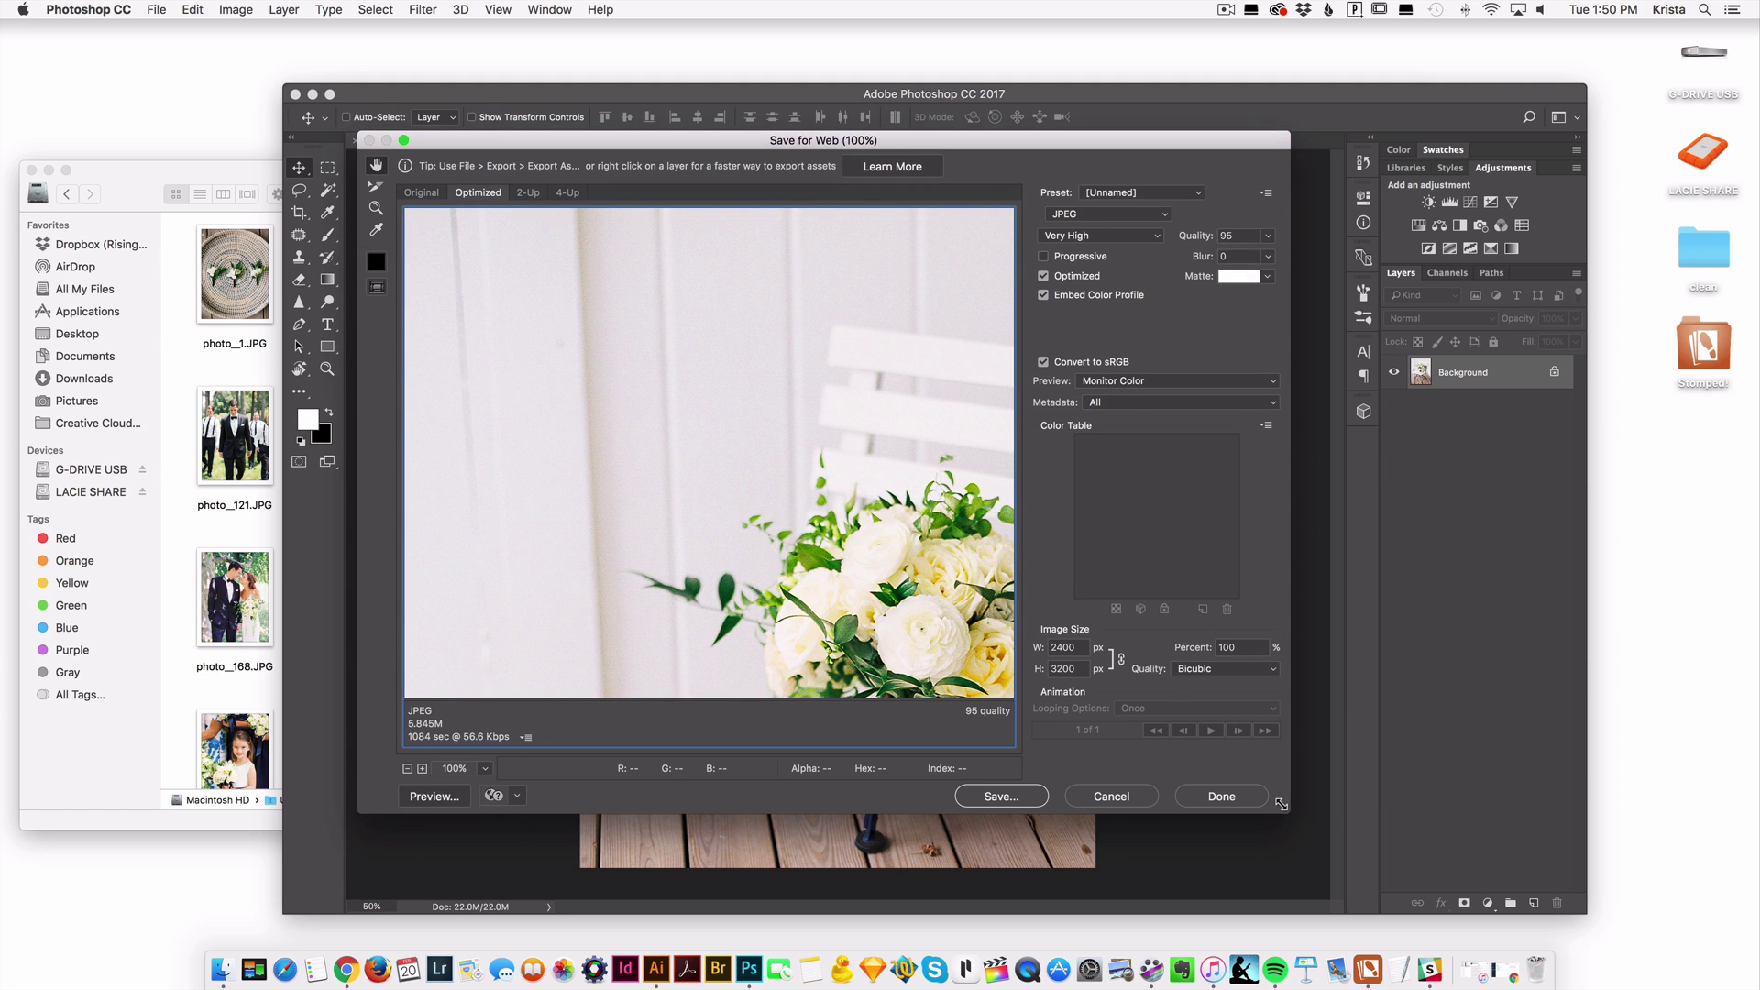
left_click_drag(1288, 811, 1389, 870)
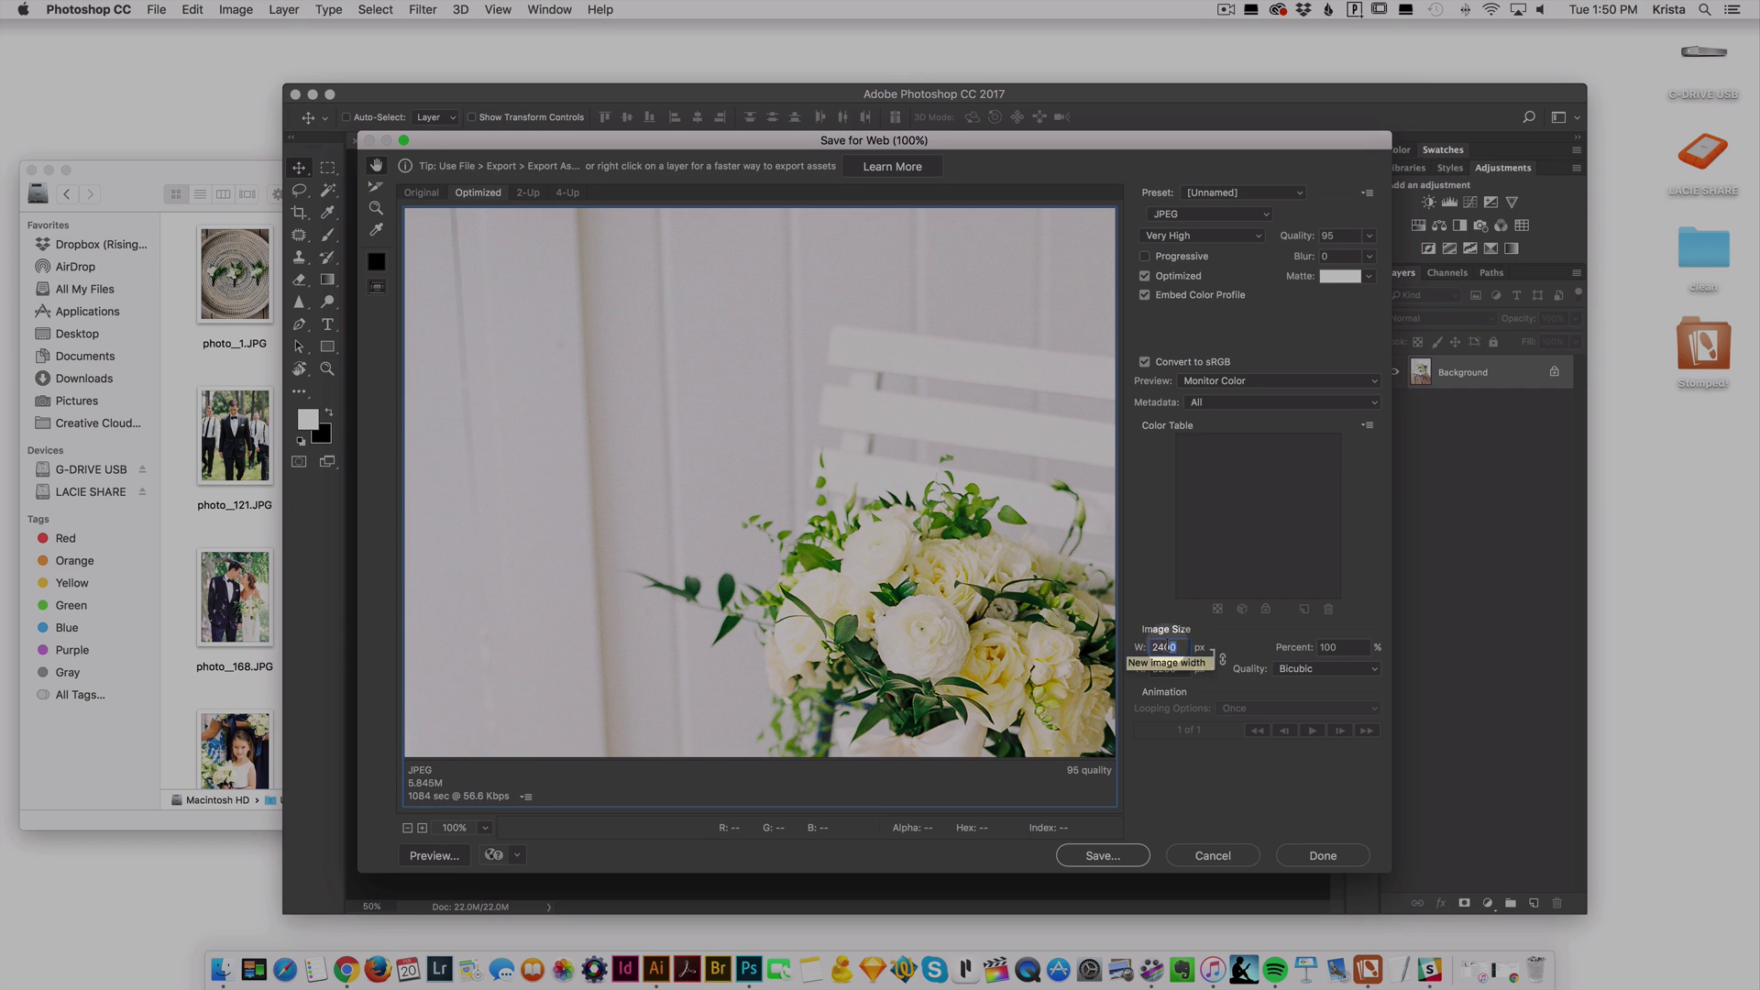
Set the export image width to 1000 px, making it 1333 px tall.
left_click(1145, 648)
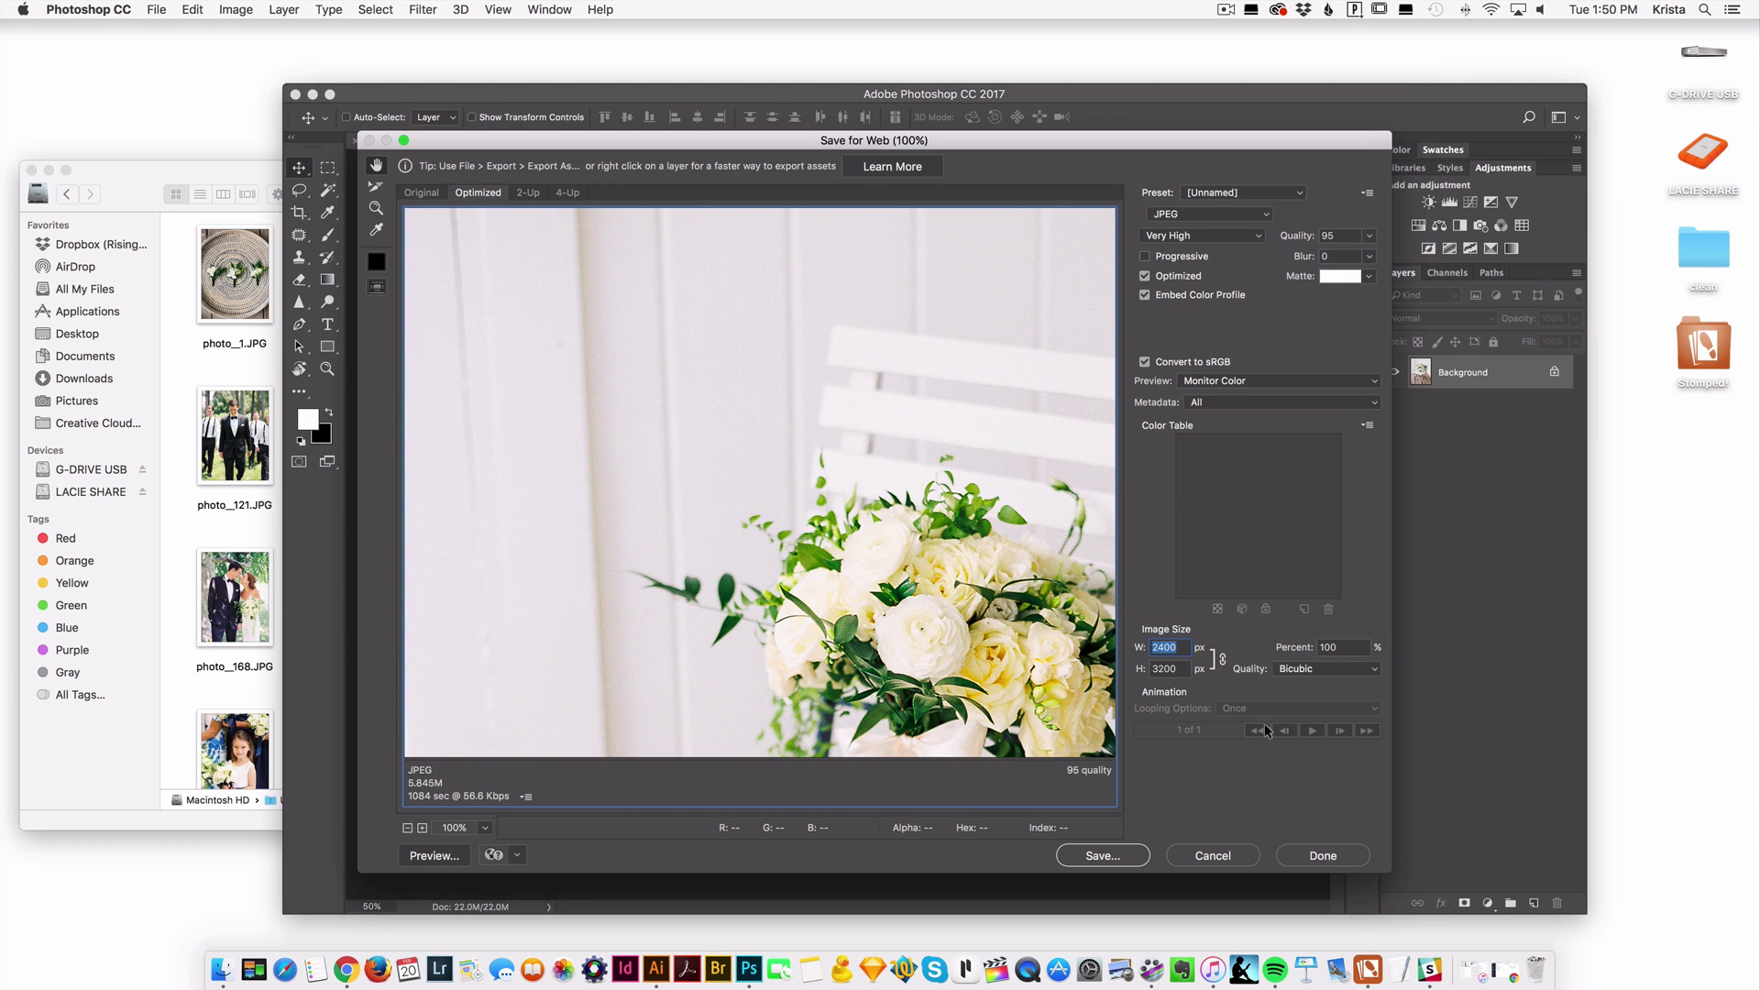
type("1000")
key("Tab")
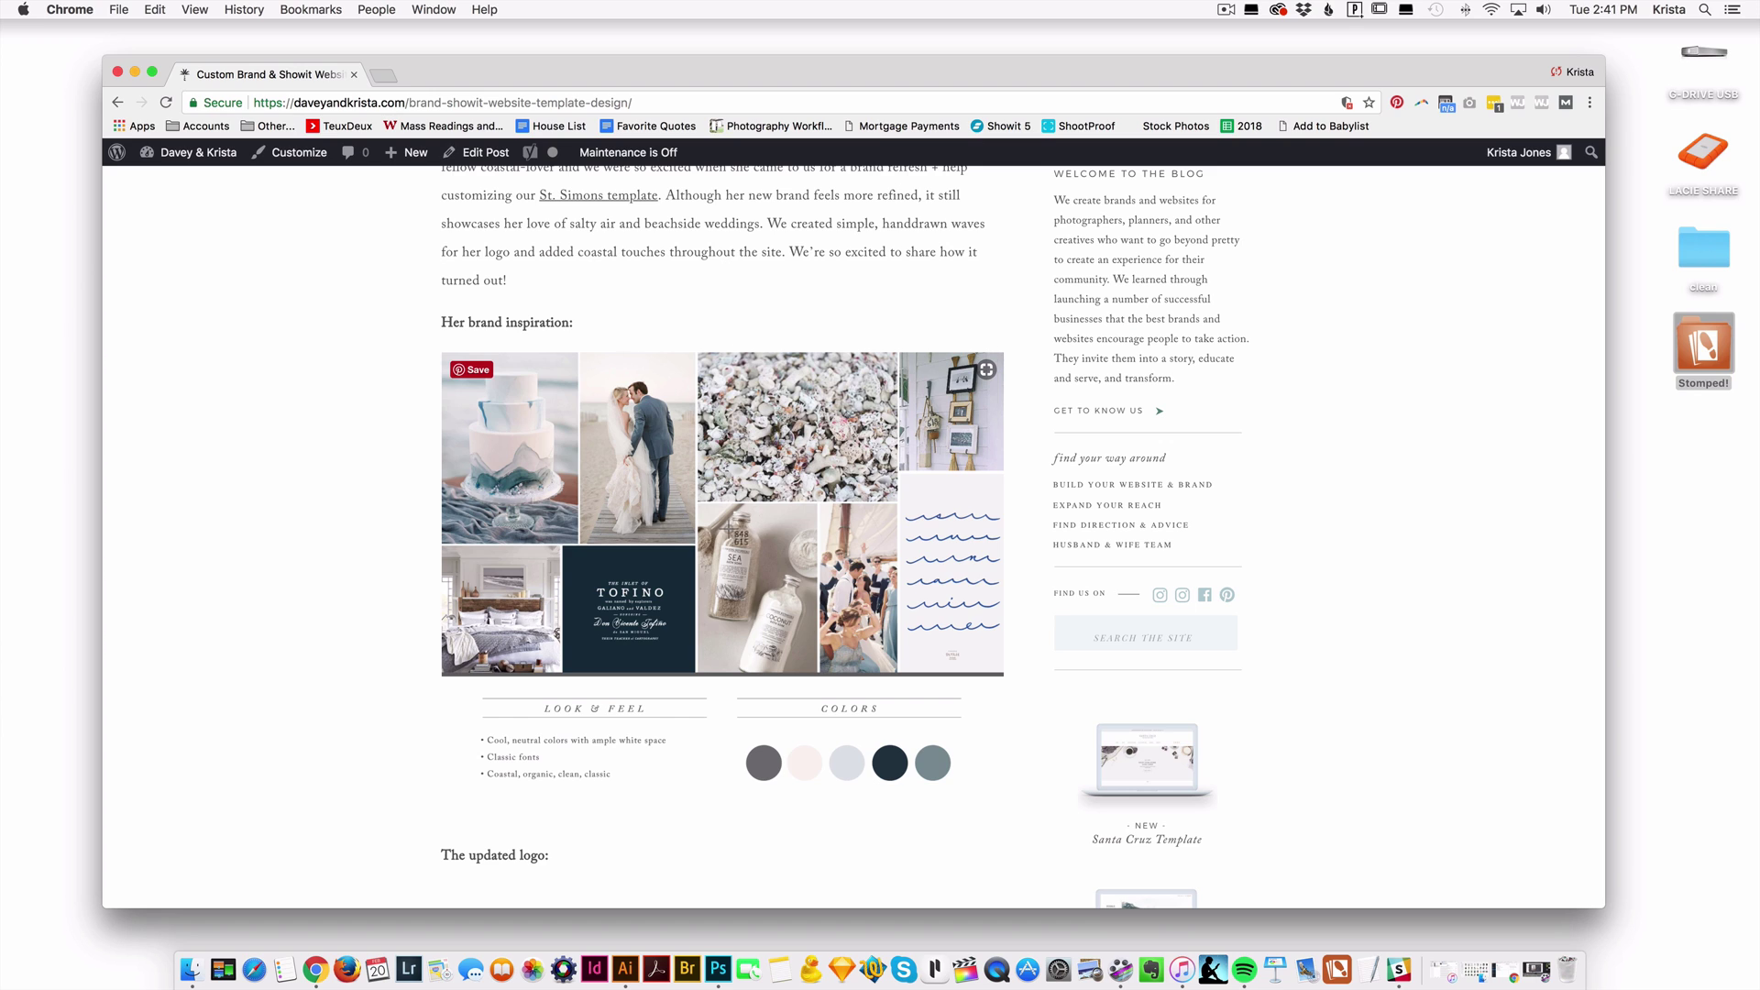
Capture a region screenshot of the brand inspiration collage with Cmd+Shift+4.
key("super+shift+4")
left_click_drag(439, 503, 1003, 576)
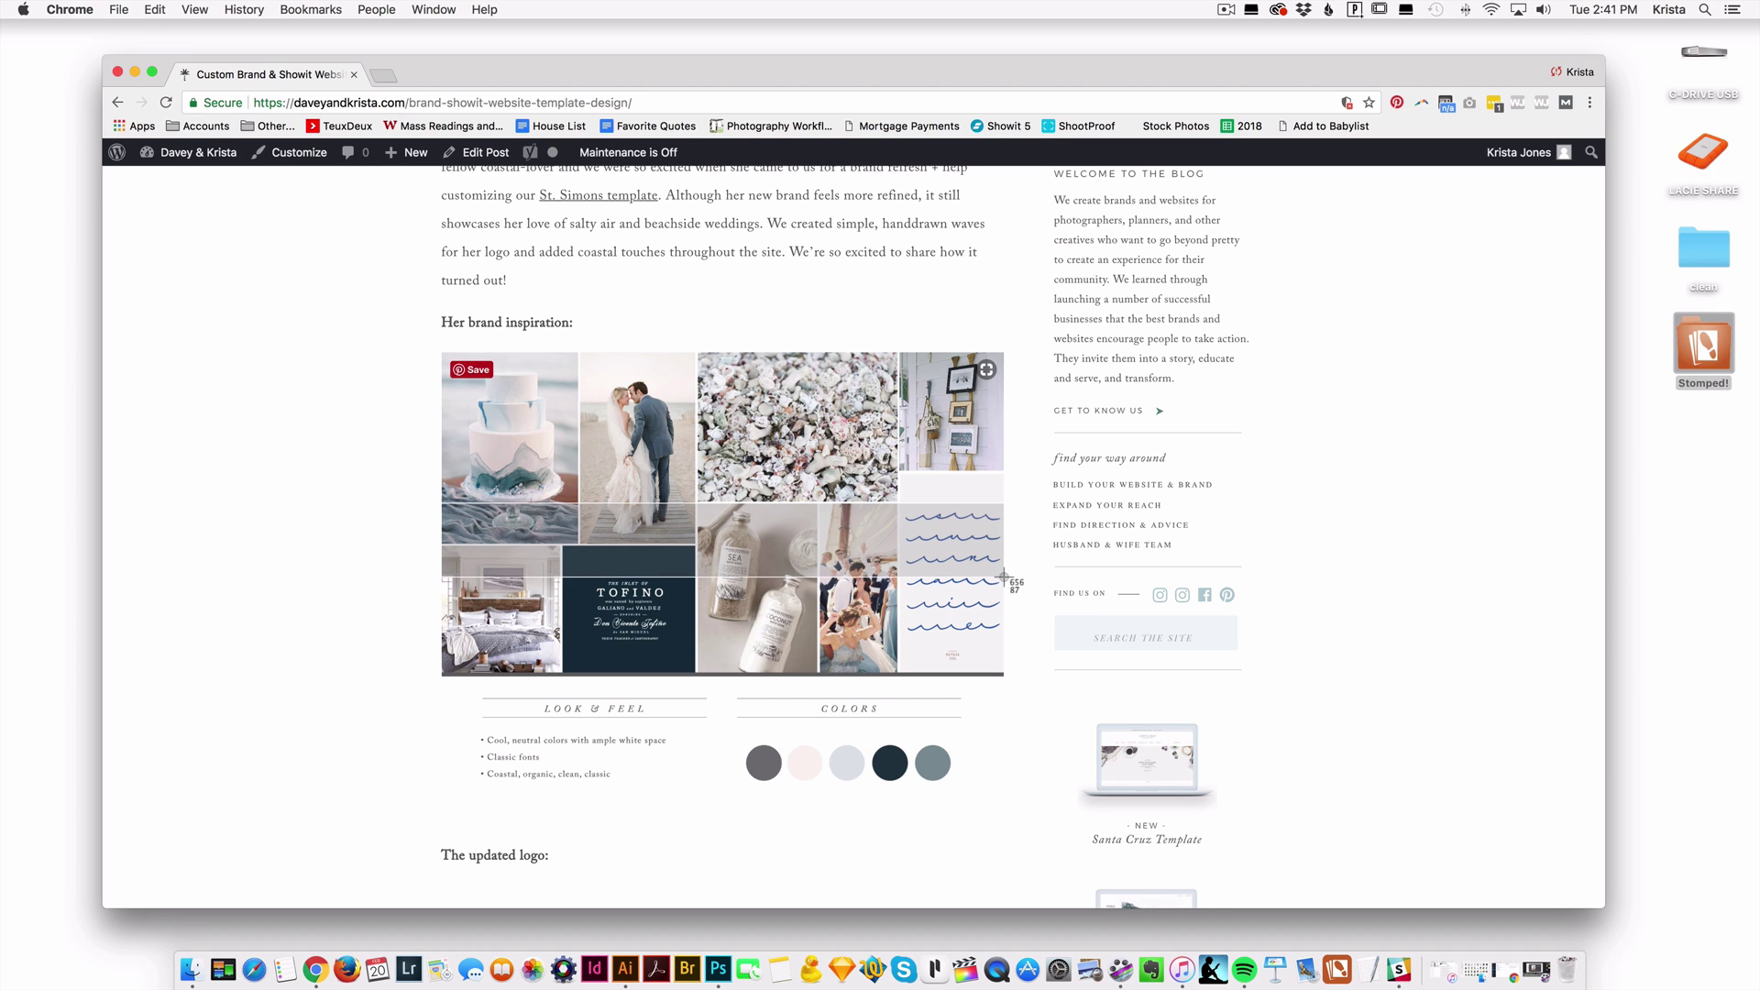
left_click_drag(1003, 577, 1005, 578)
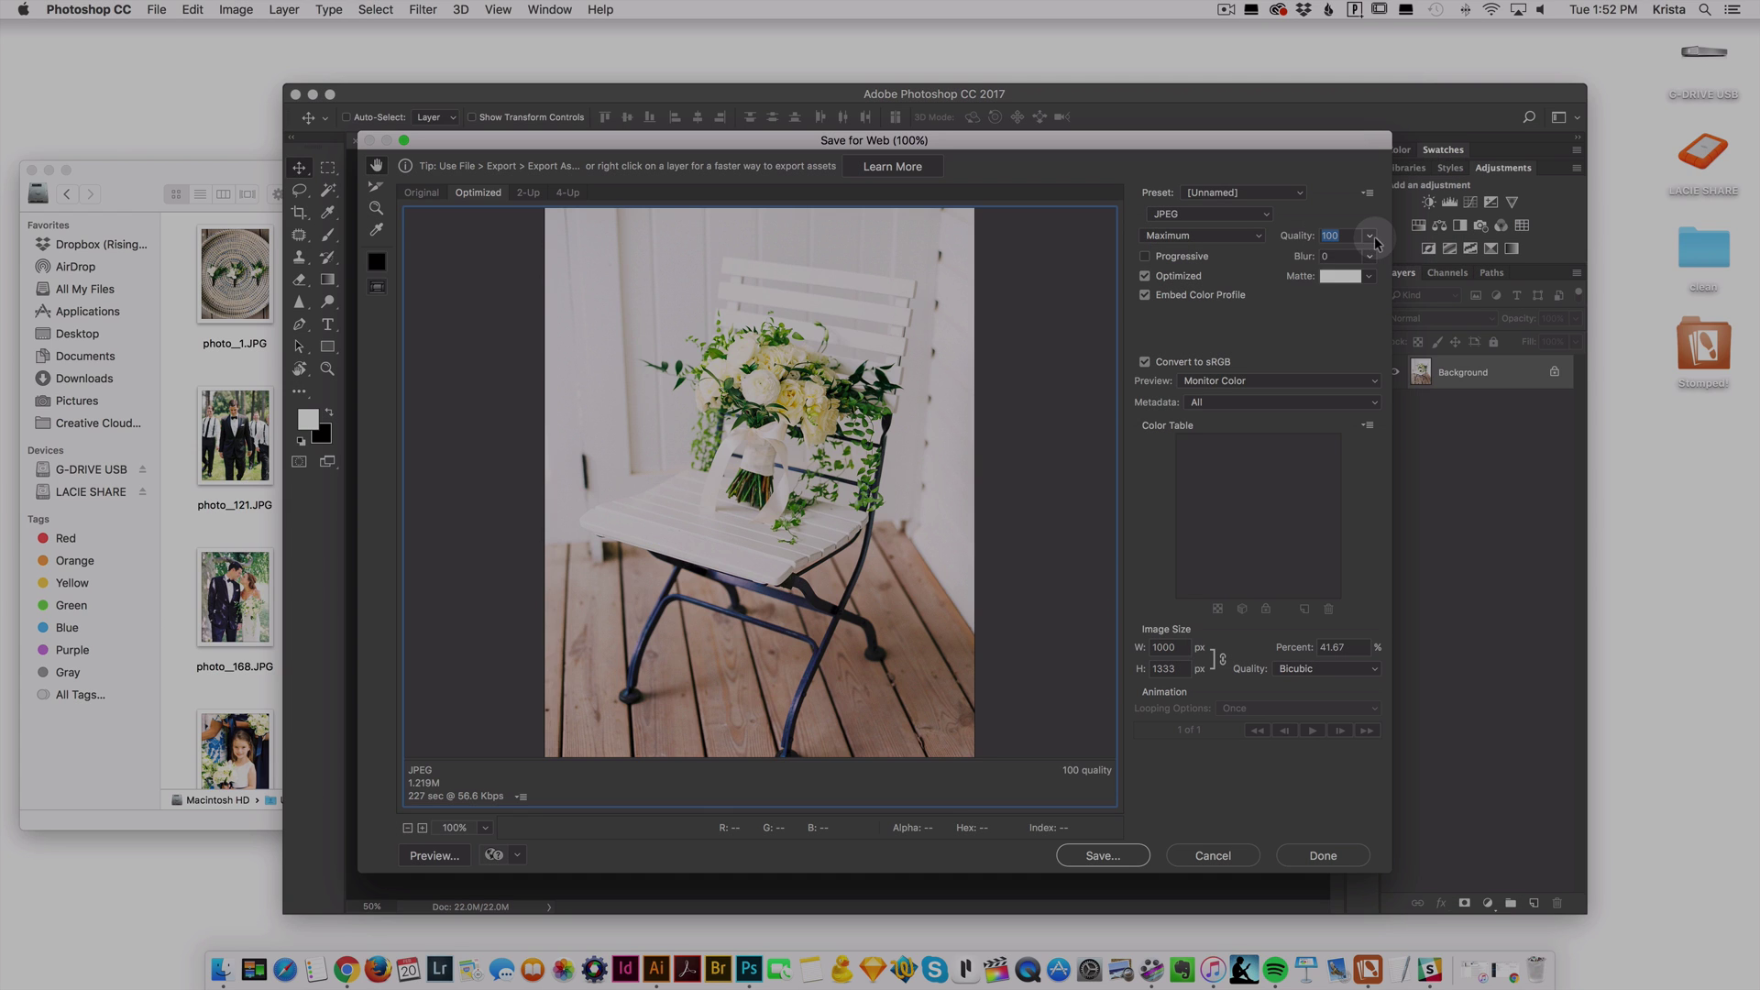
Drag the JPEG Quality slider down from 100 to 47, giving about 138K.
left_click(658, 711)
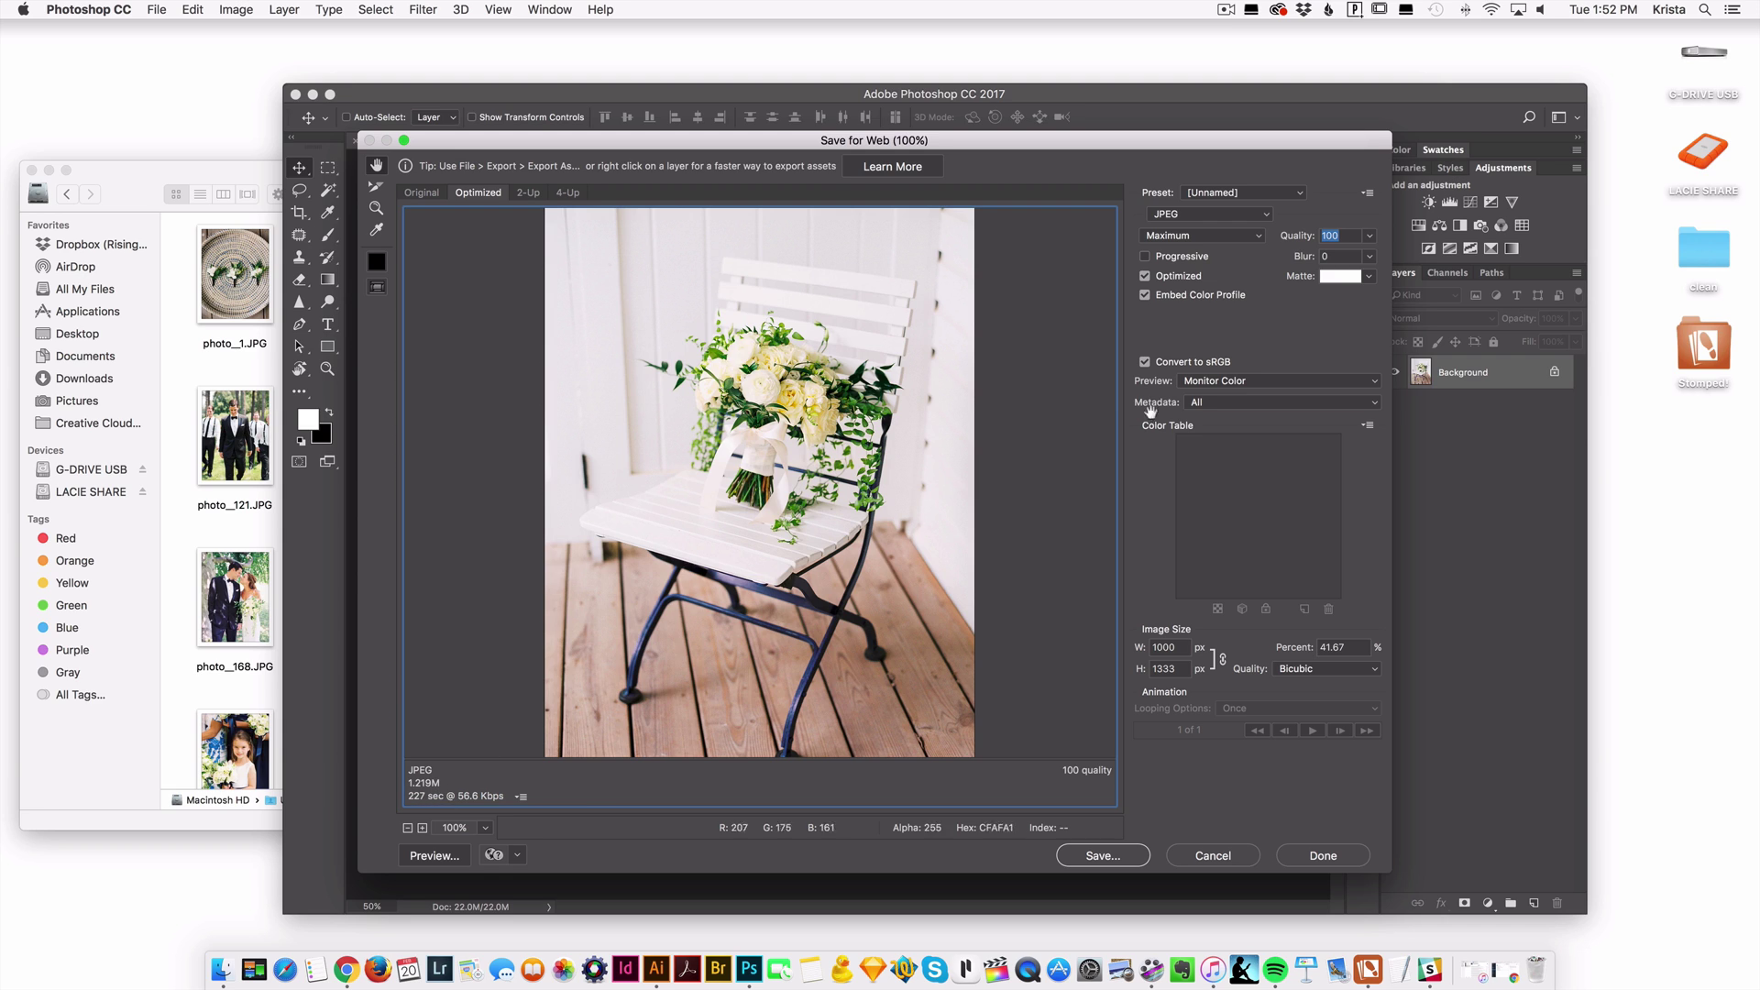
left_click(1369, 235)
left_click(1360, 257)
left_click_drag(1360, 260, 1357, 259)
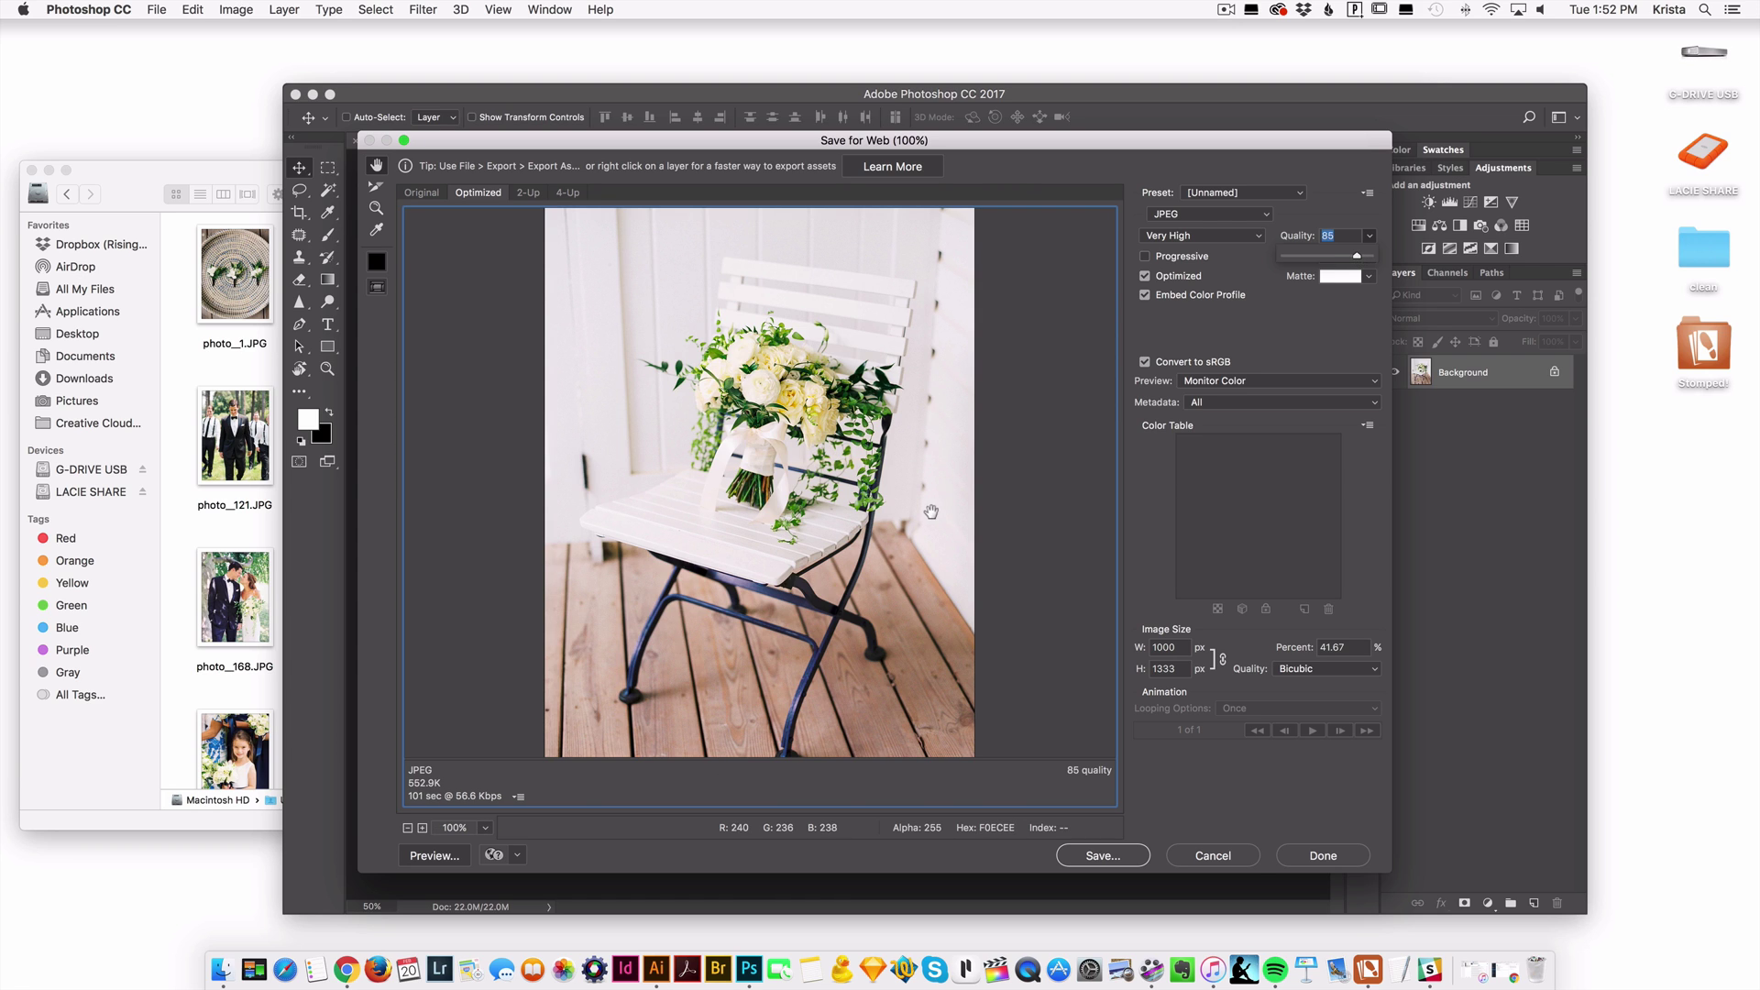
left_click(1334, 258)
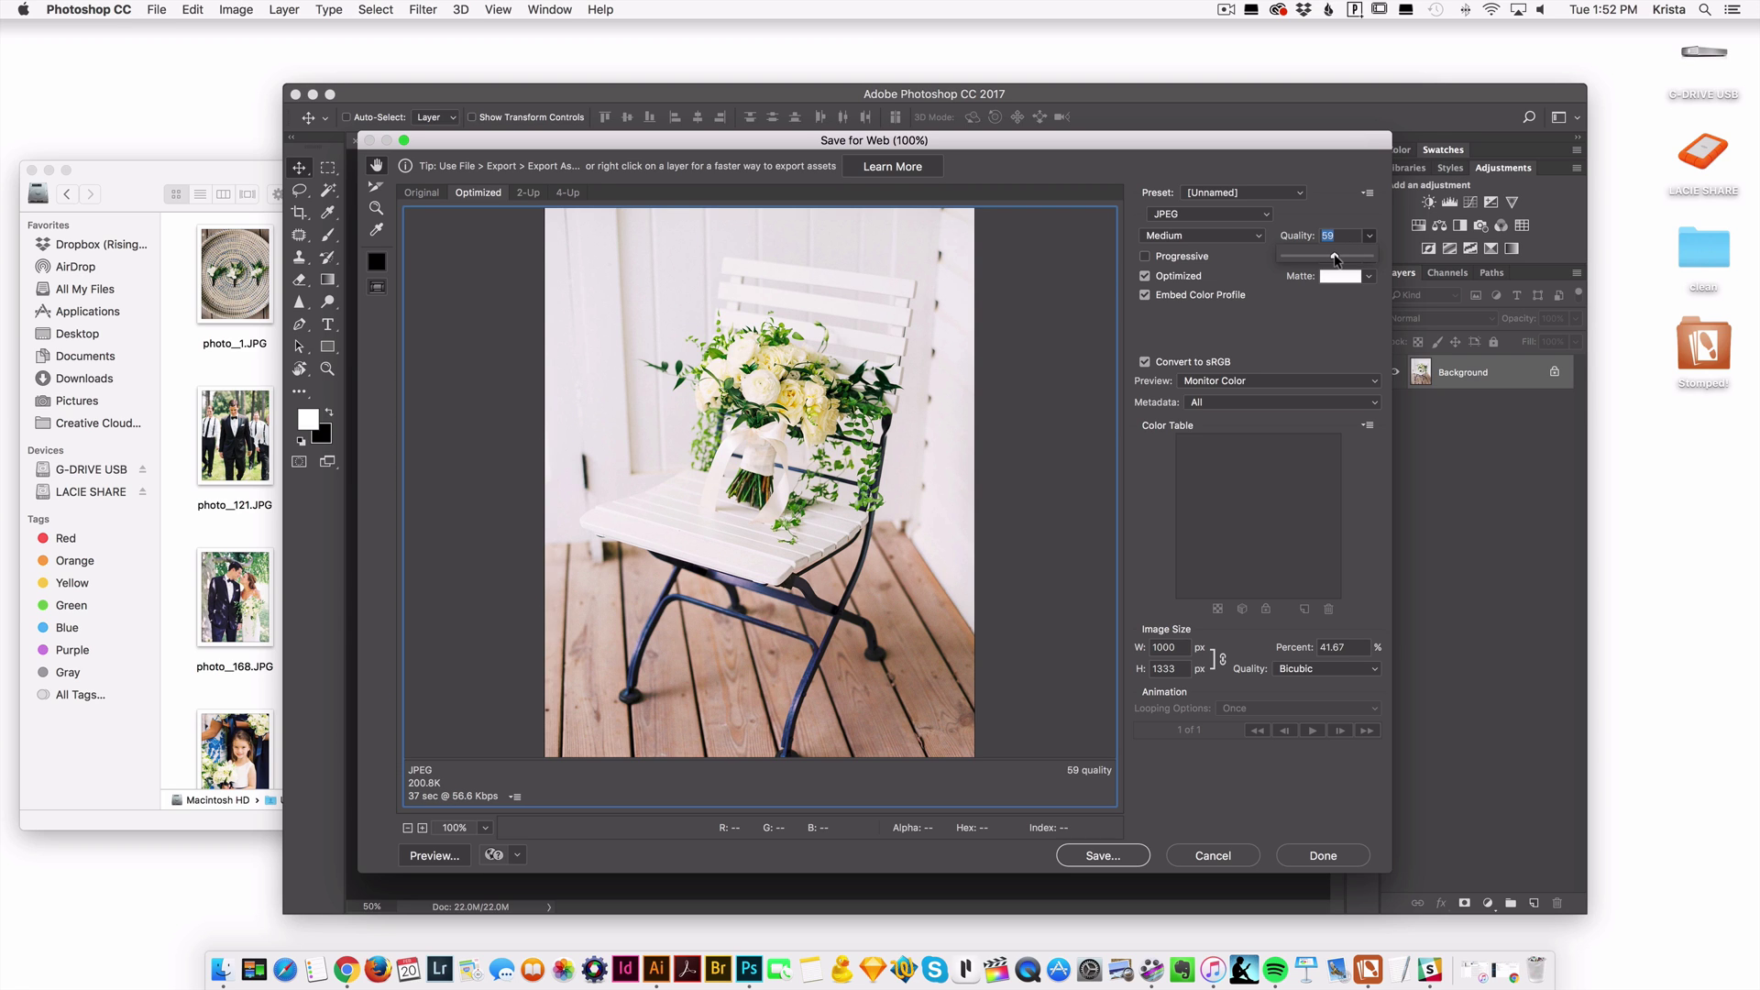
left_click_drag(1335, 257, 1331, 258)
left_click_drag(1332, 260, 1326, 261)
Save the export as photo_4.jpg, replacing the existing file, and launch BlogStomp.
left_click(1101, 857)
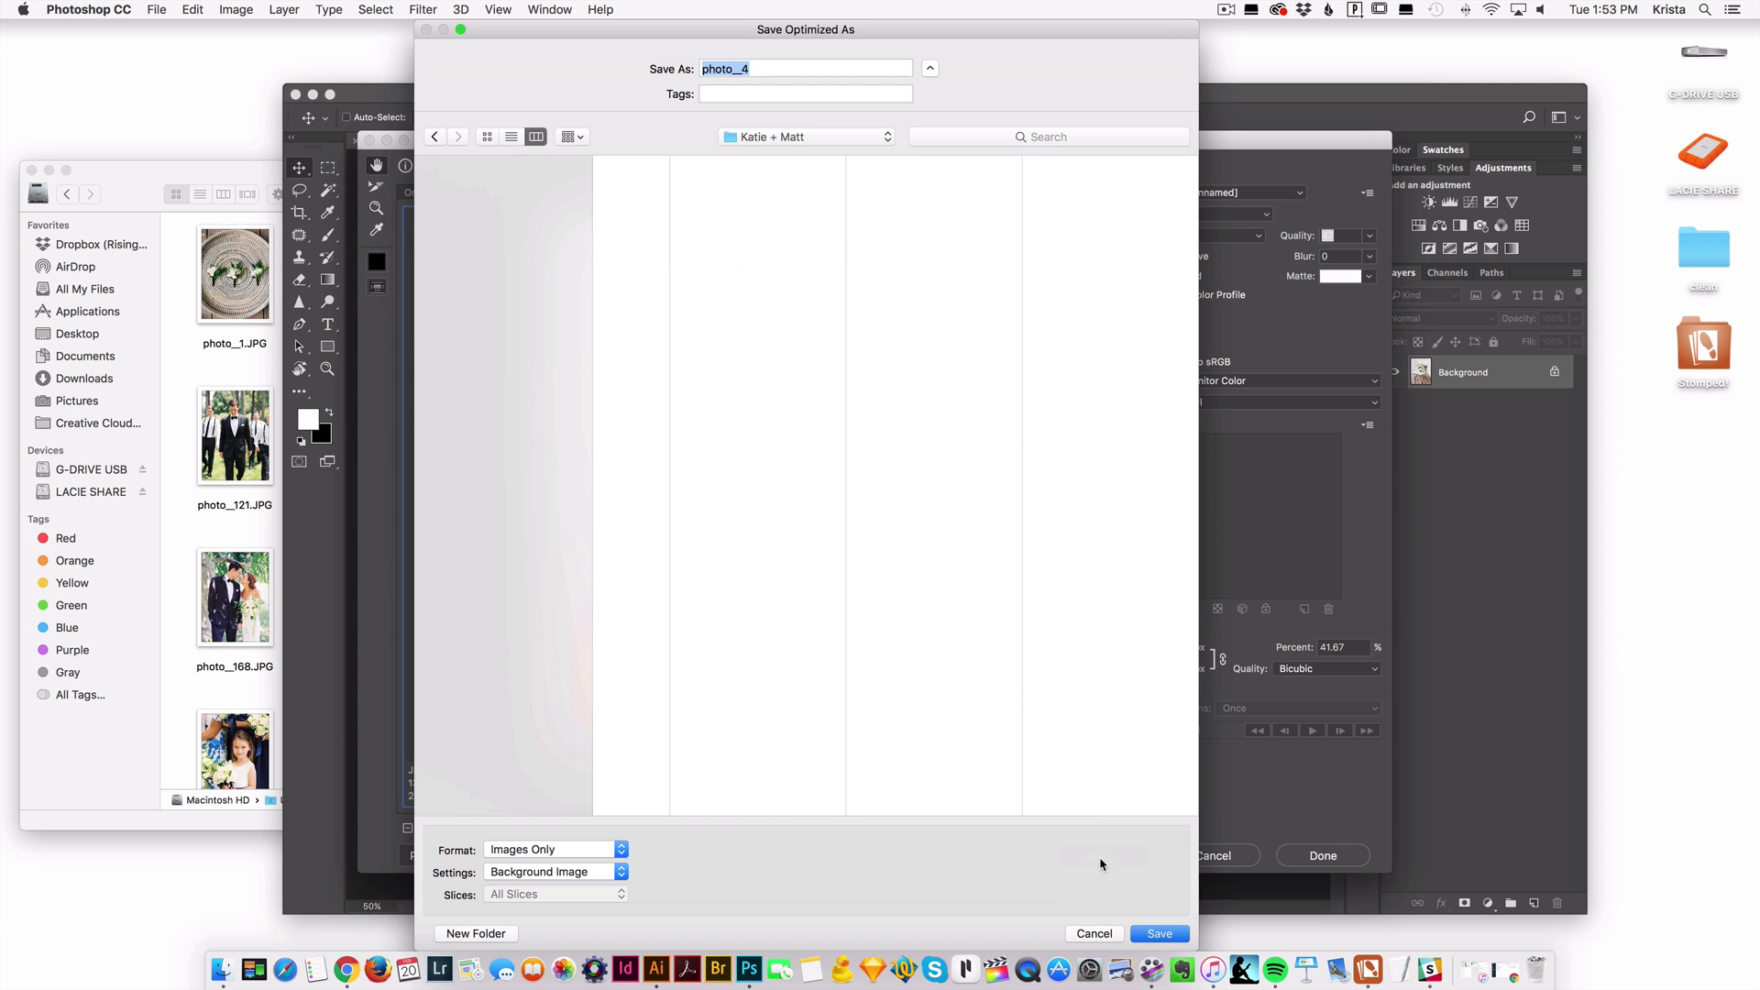
left_click(1182, 938)
left_click(1102, 487)
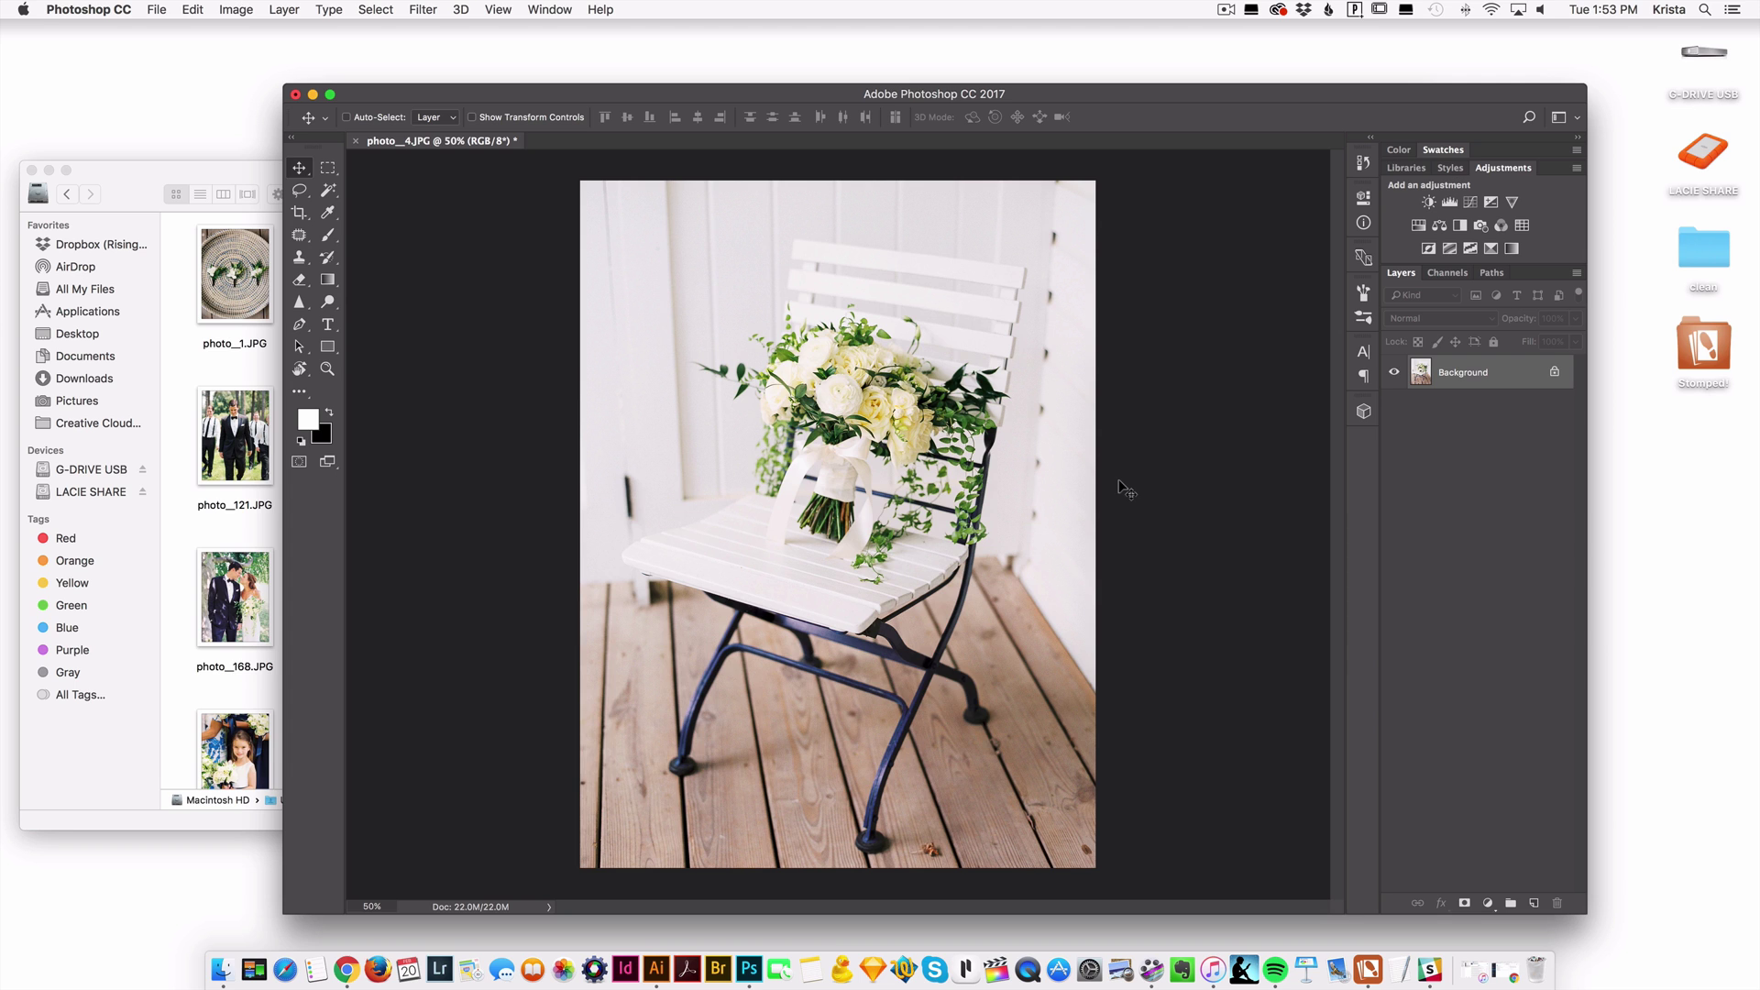
left_click(1368, 971)
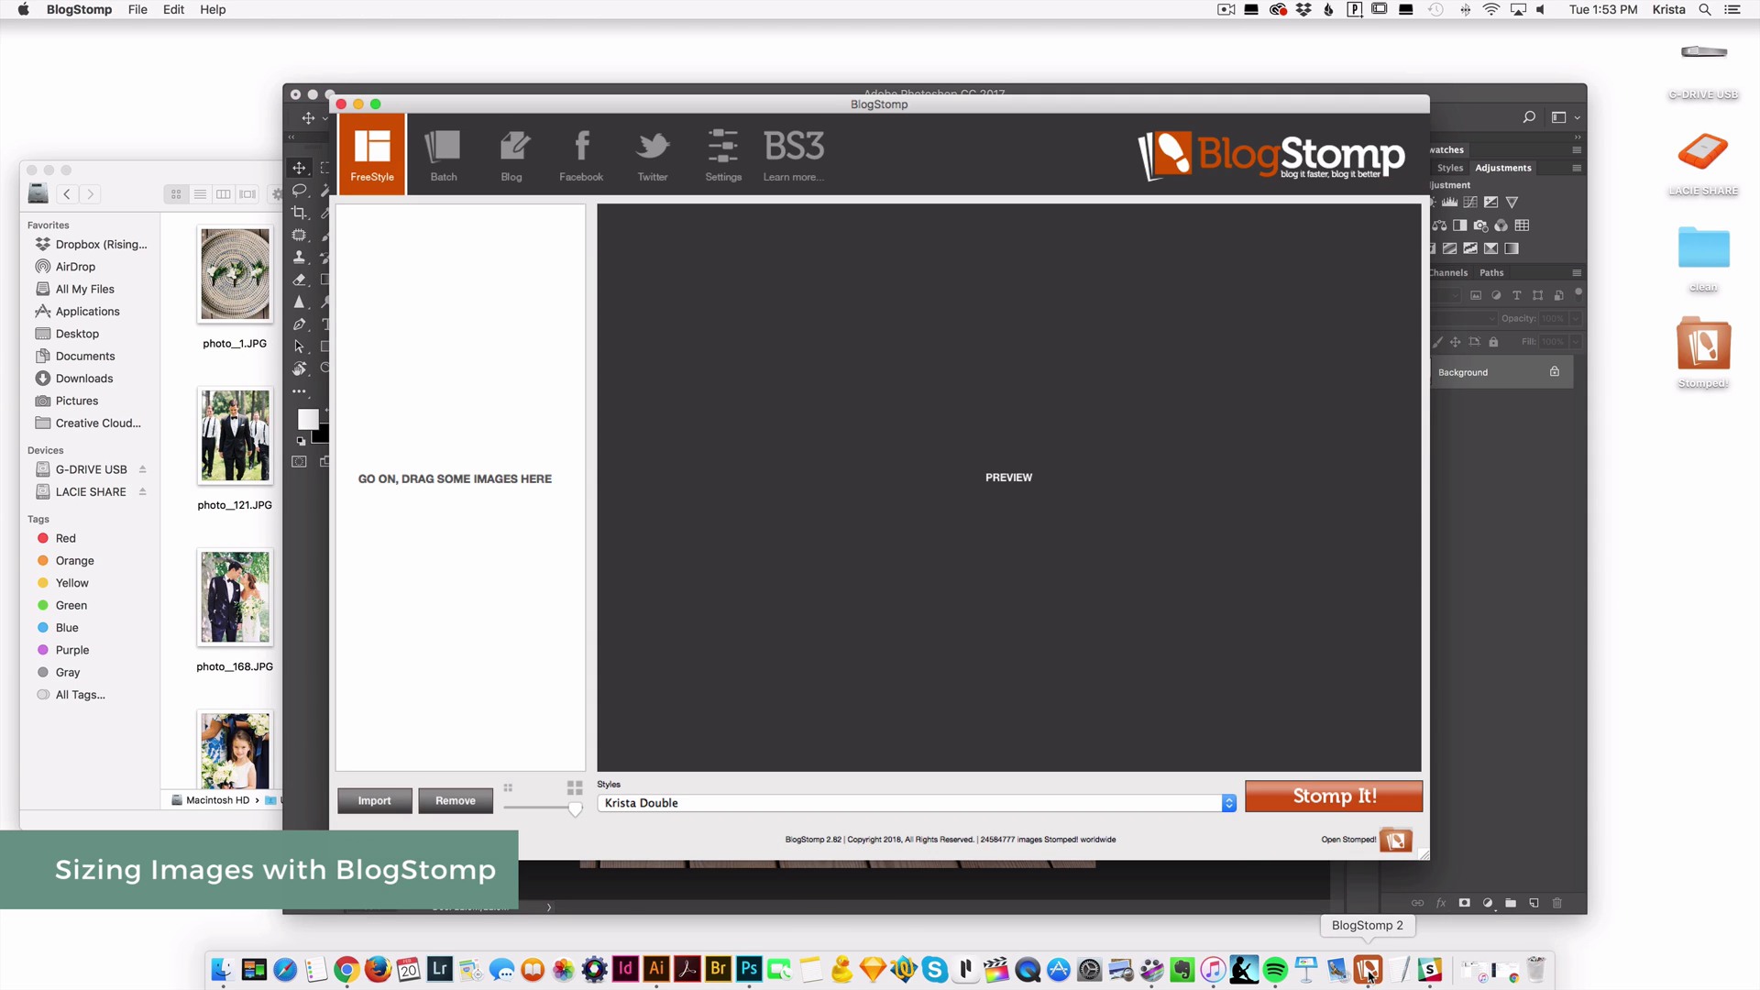
Drag photo_4, photo_14 and photo_21 from Finder into BlogStomp, then minimise Finder.
left_click(313, 95)
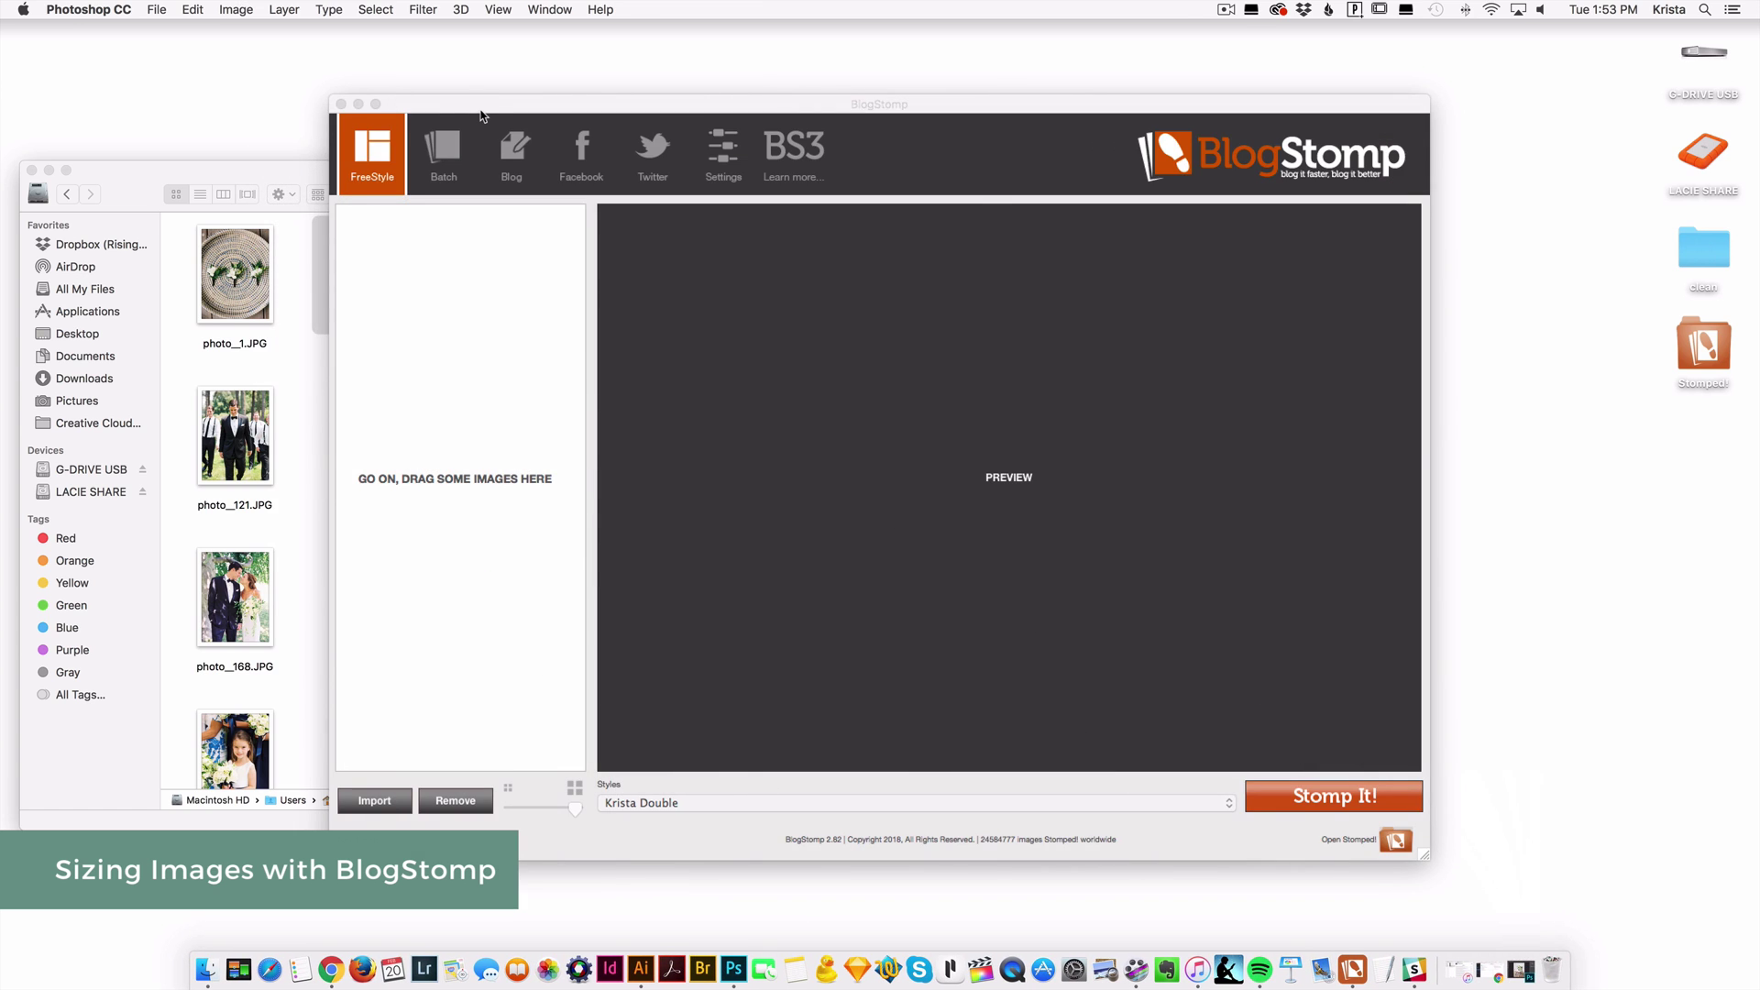
left_click_drag(481, 112, 486, 112)
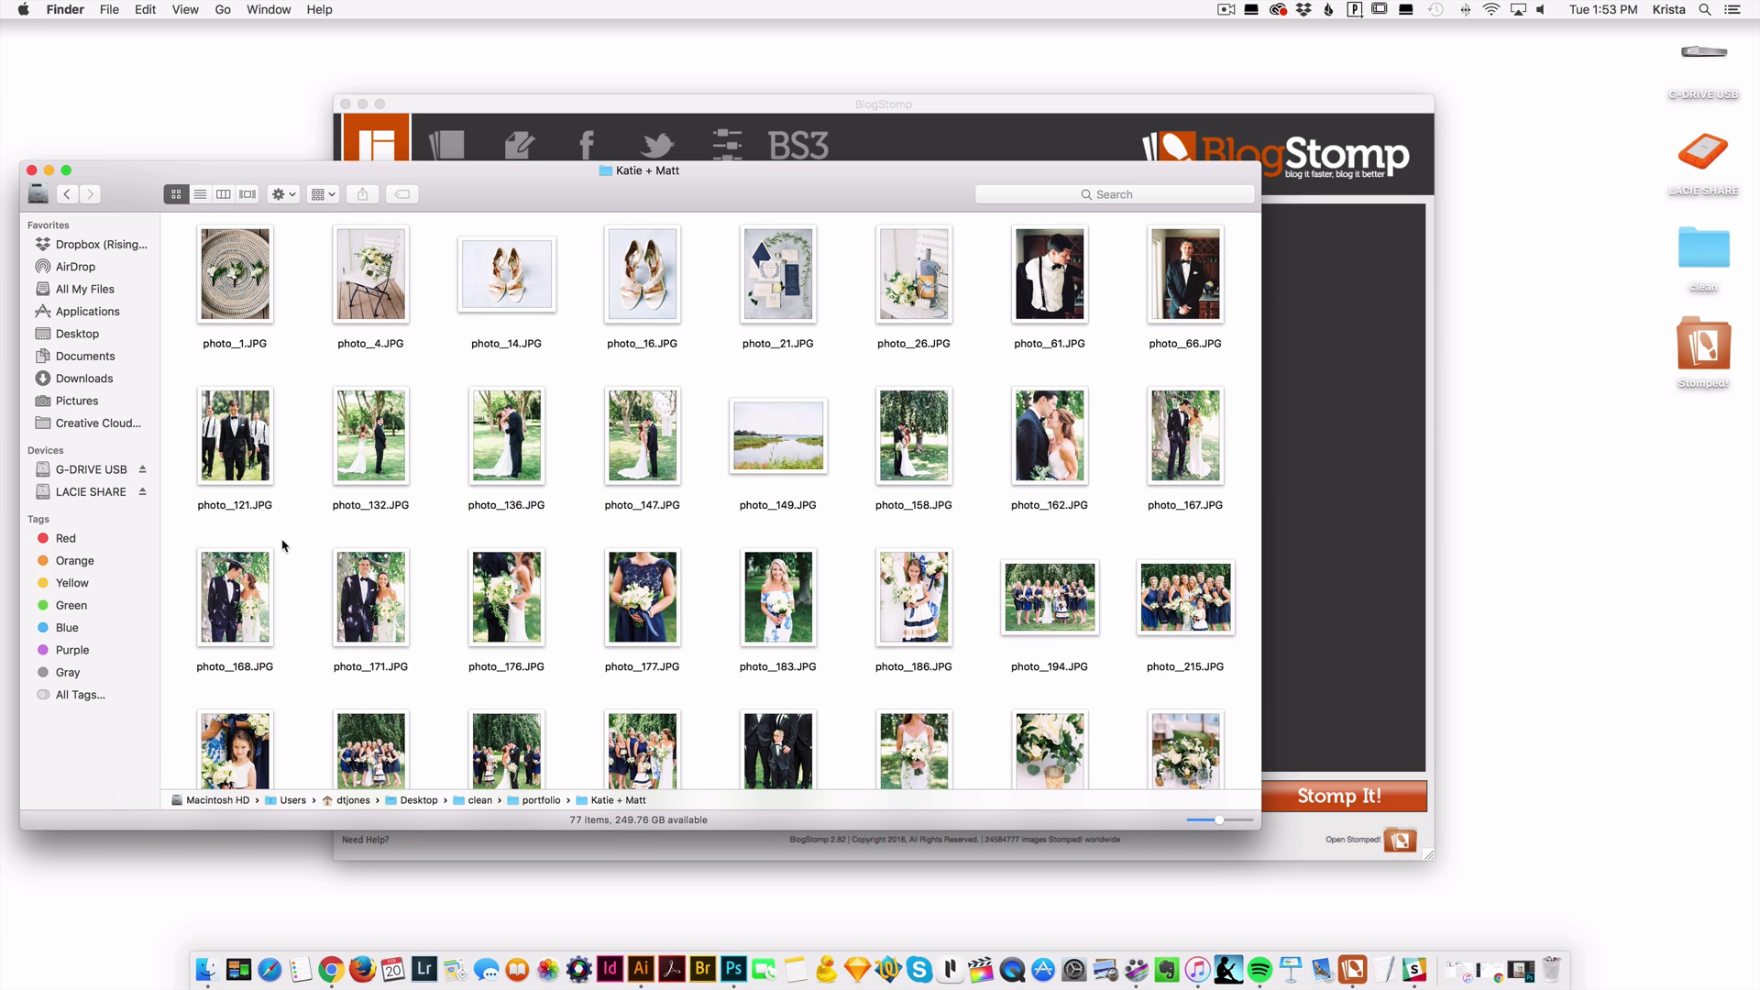
left_click(290, 546)
left_click(363, 293)
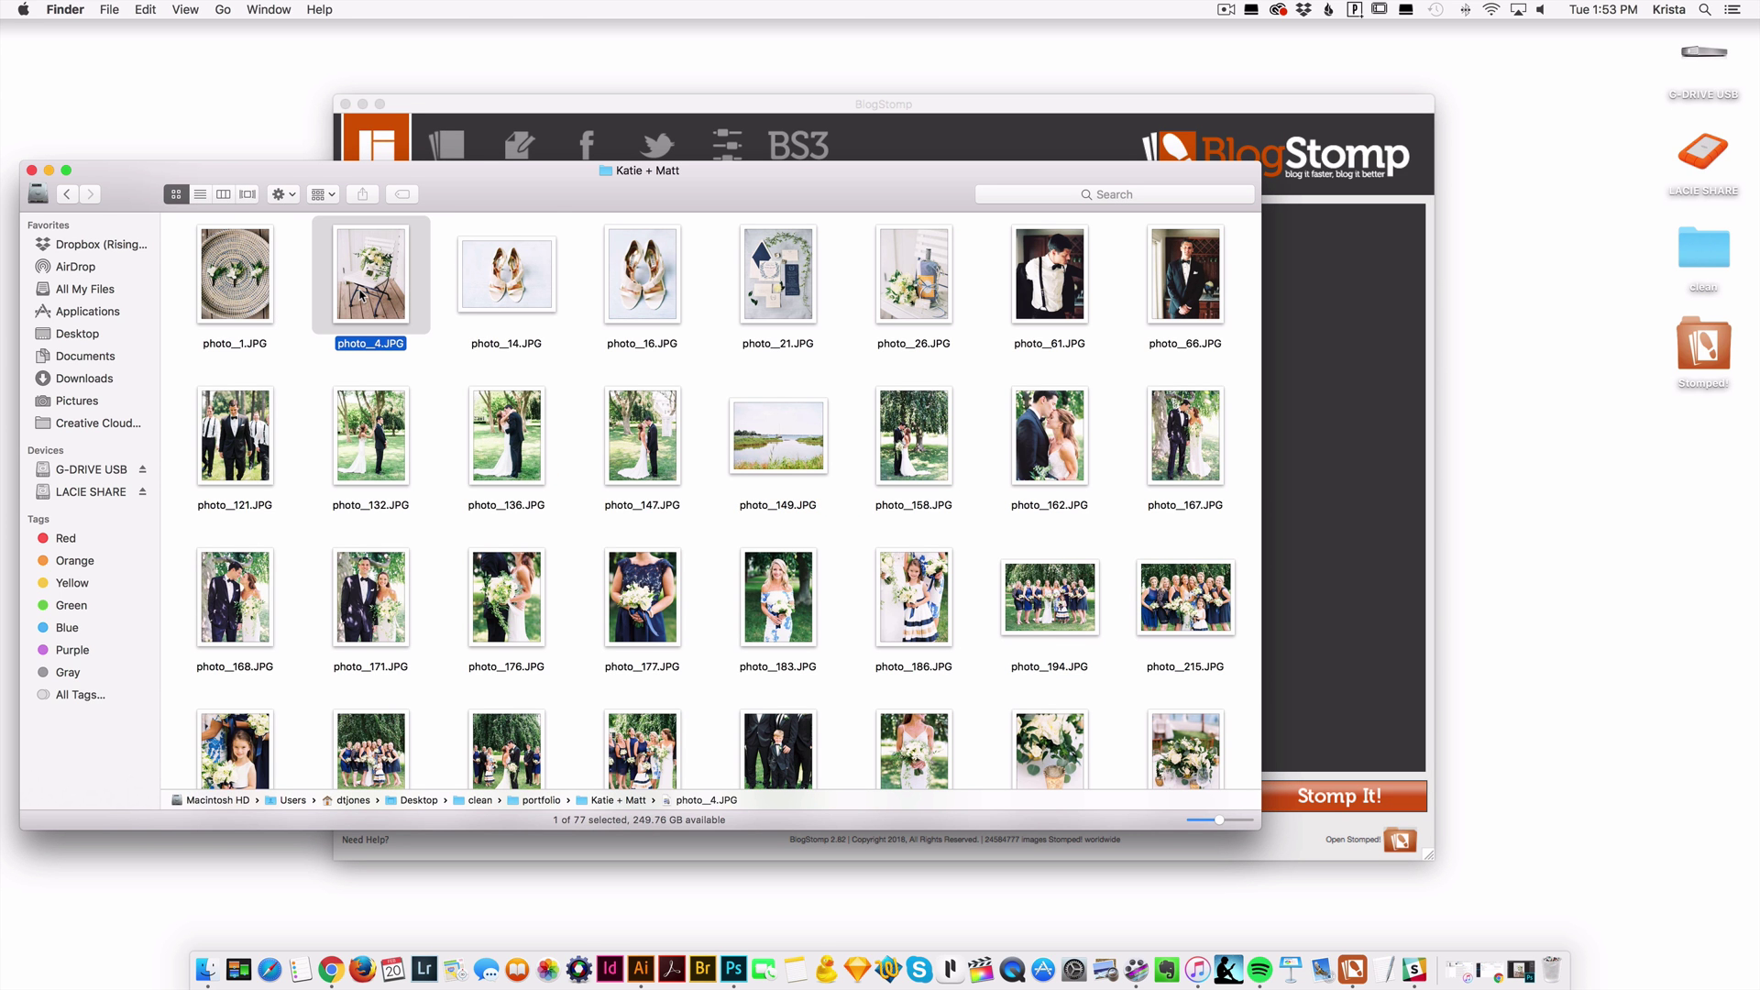
left_click(505, 293, "super")
left_click(803, 288, "super")
left_click_drag(849, 194, 928, 543)
left_click_drag(875, 601, 513, 403)
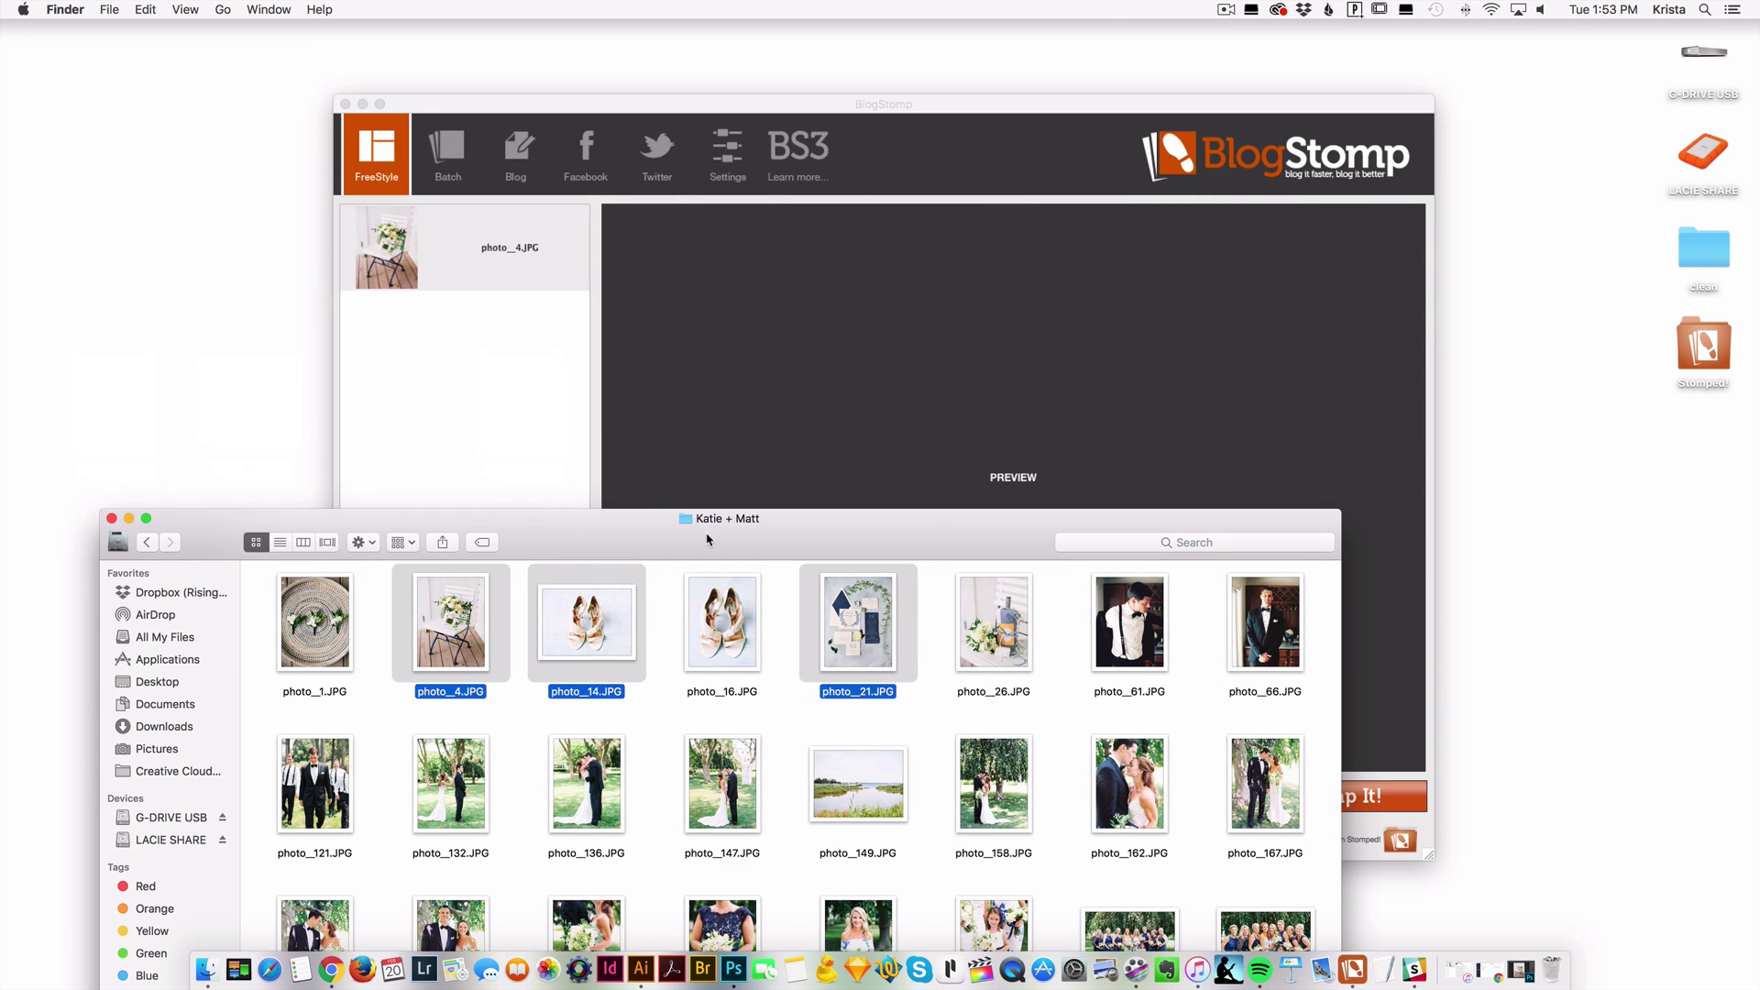
left_click_drag(708, 538, 692, 349)
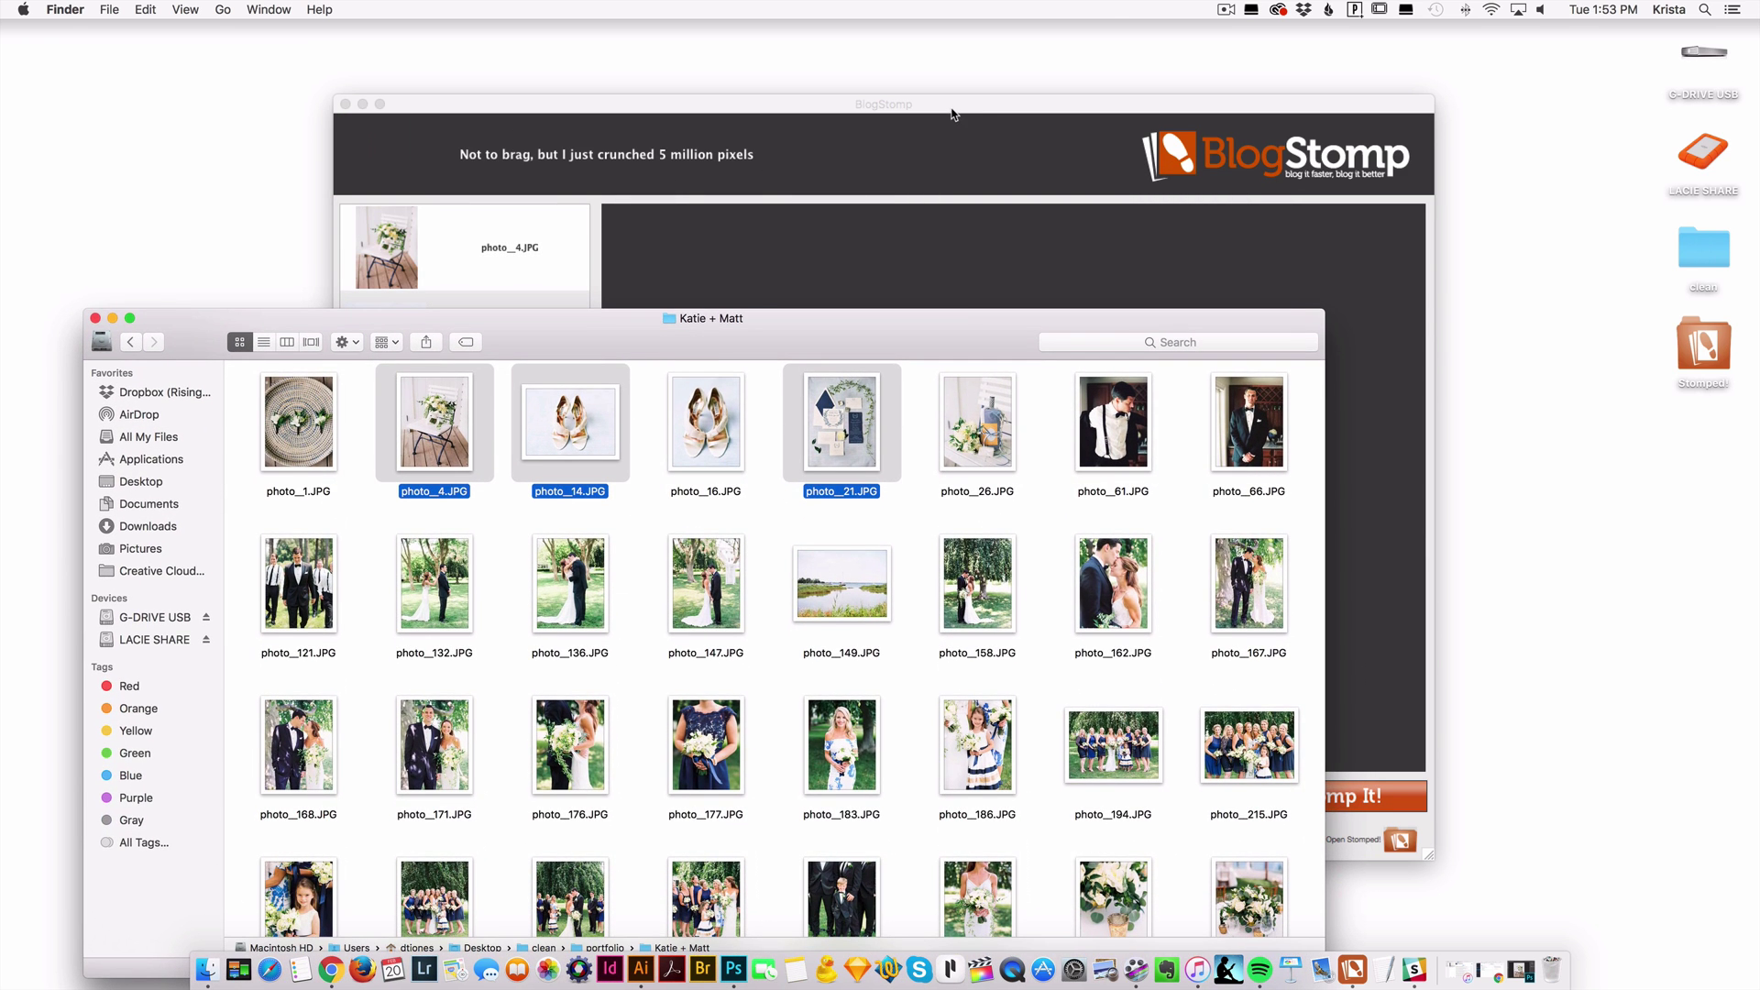
left_click(952, 113)
key("super+m")
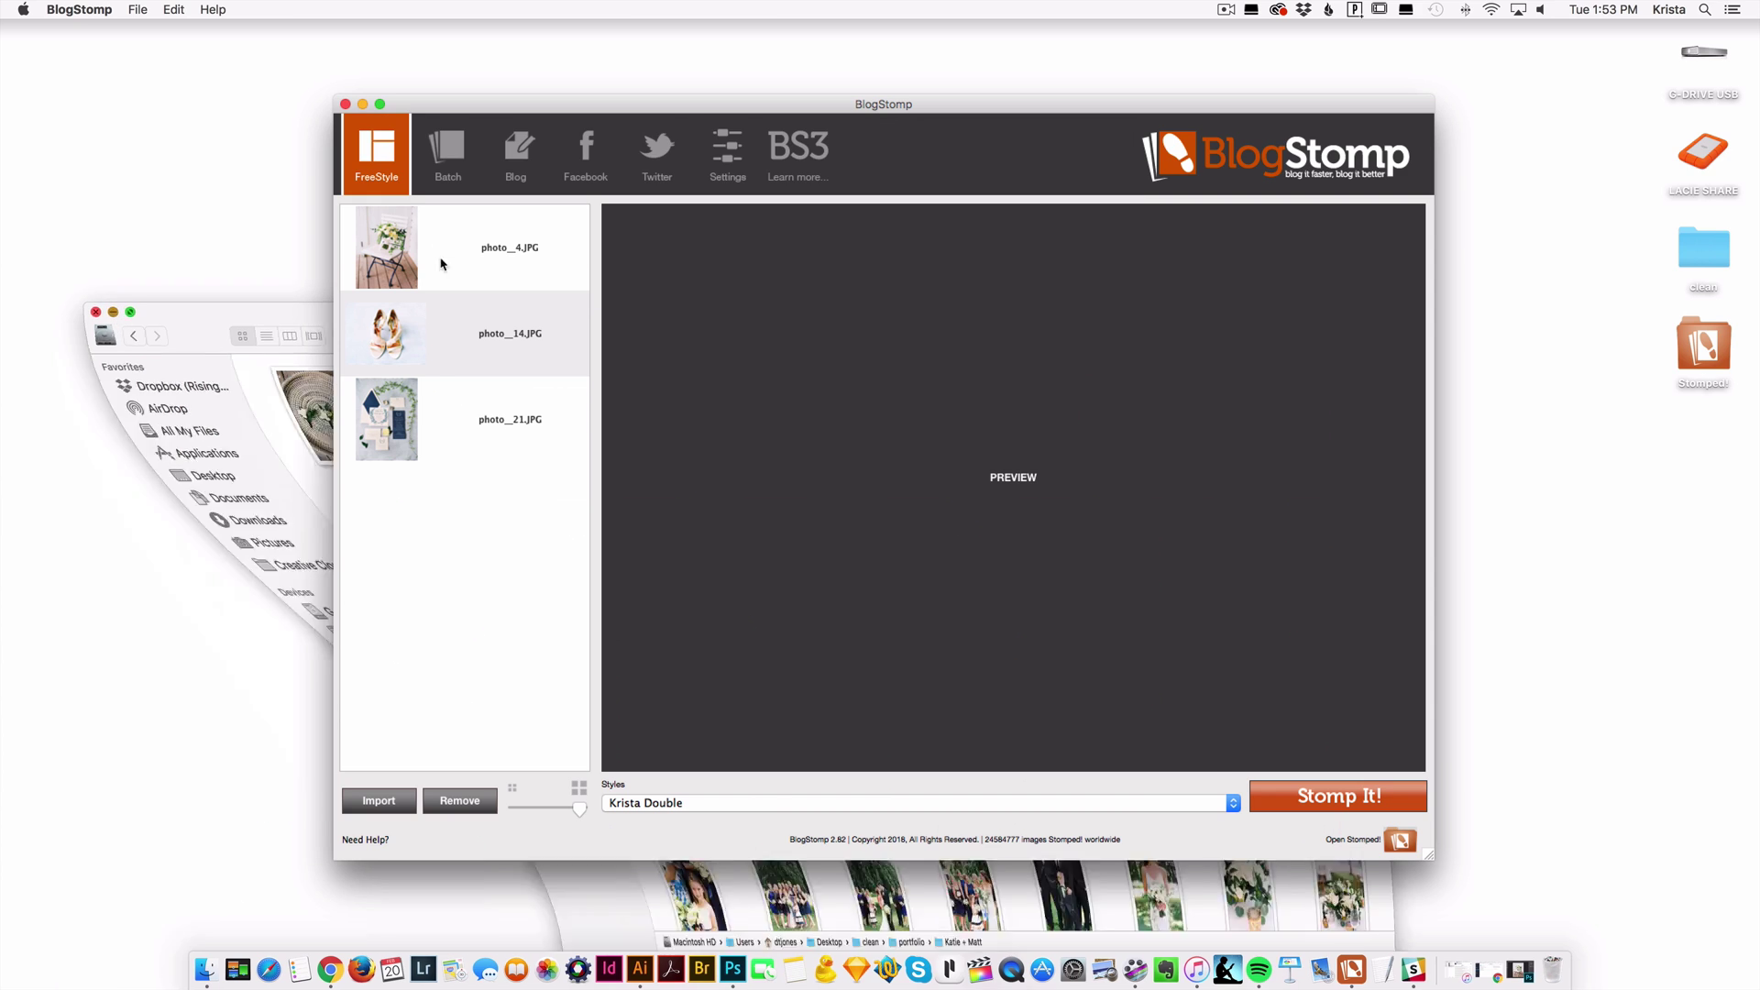
Pair photo_4 with photo_21 side by side and bring up the layout styles list.
left_click(459, 263)
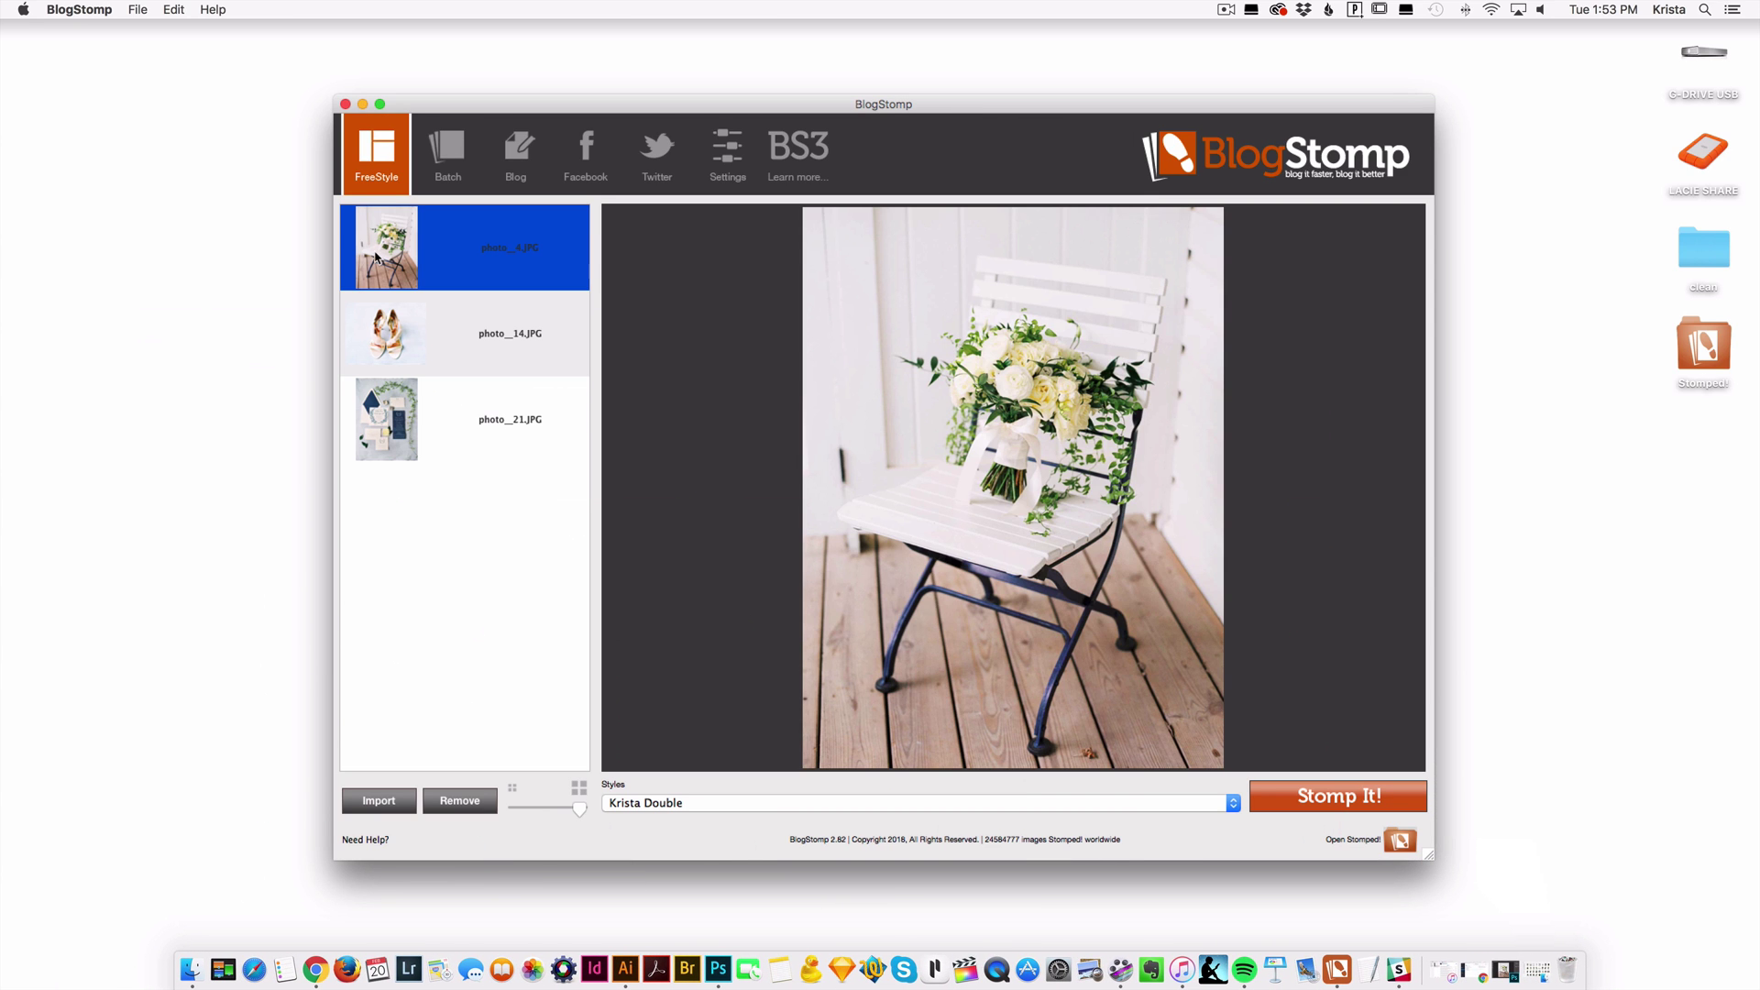
left_click(424, 342, "super")
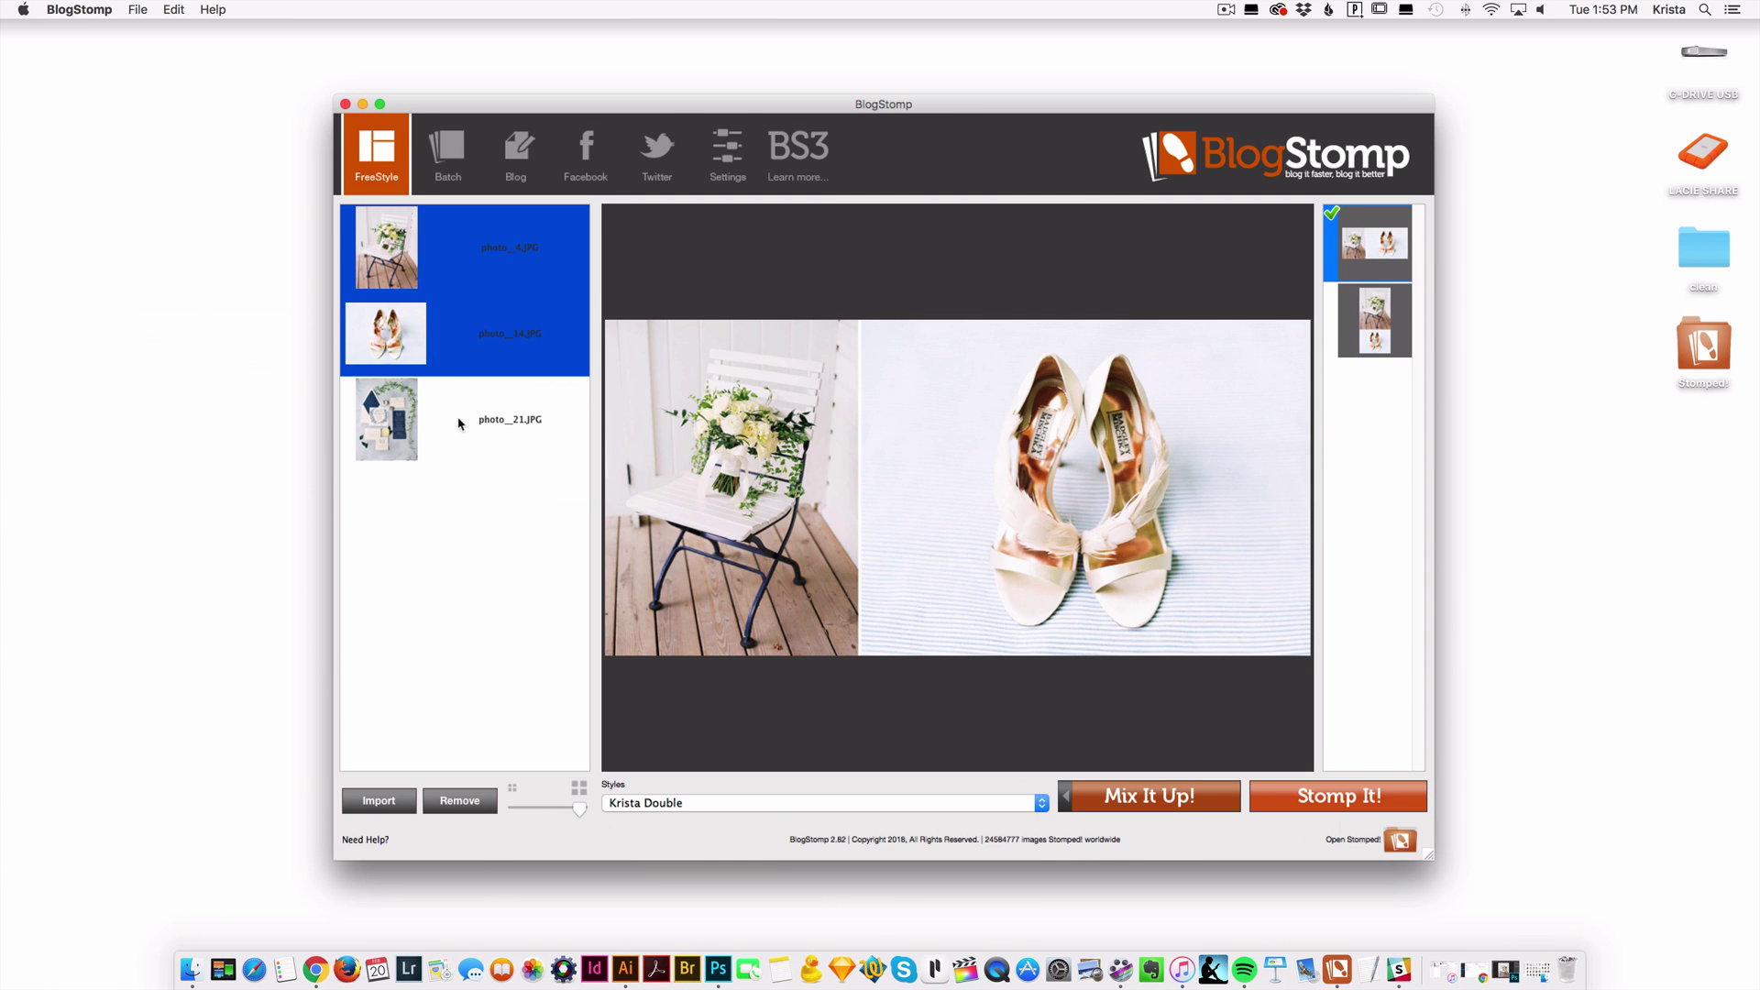
left_click(461, 425)
left_click(449, 287, "super")
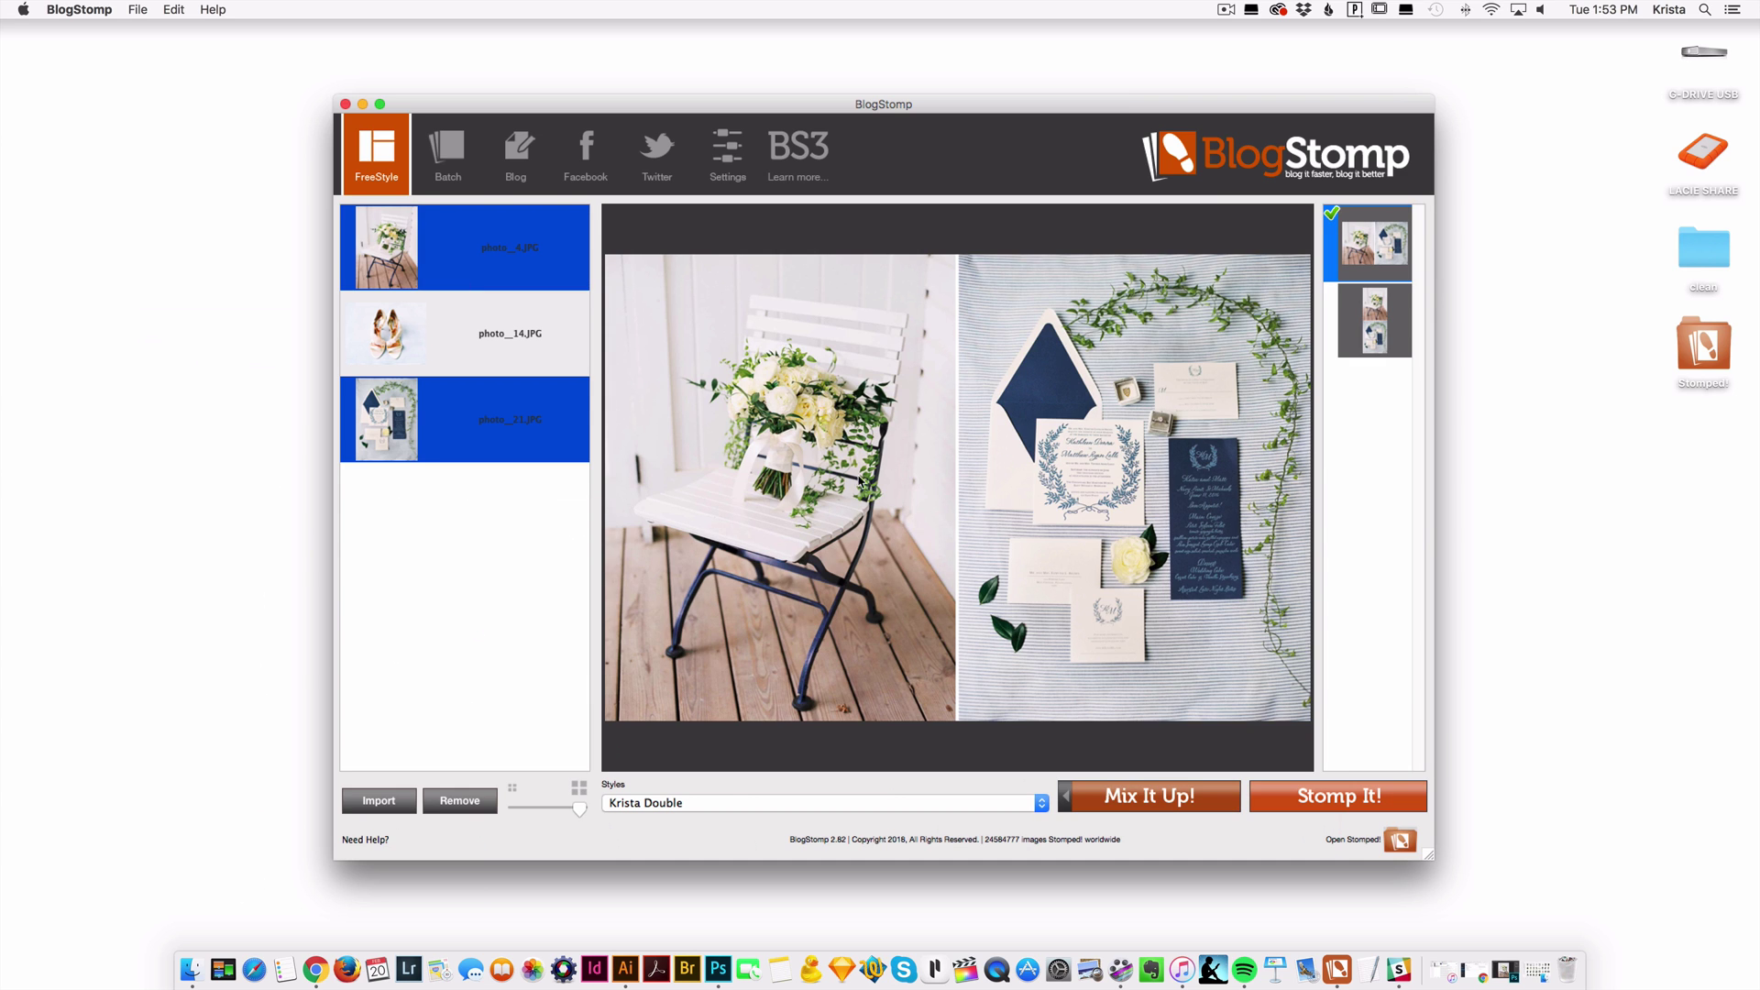
left_click(796, 803)
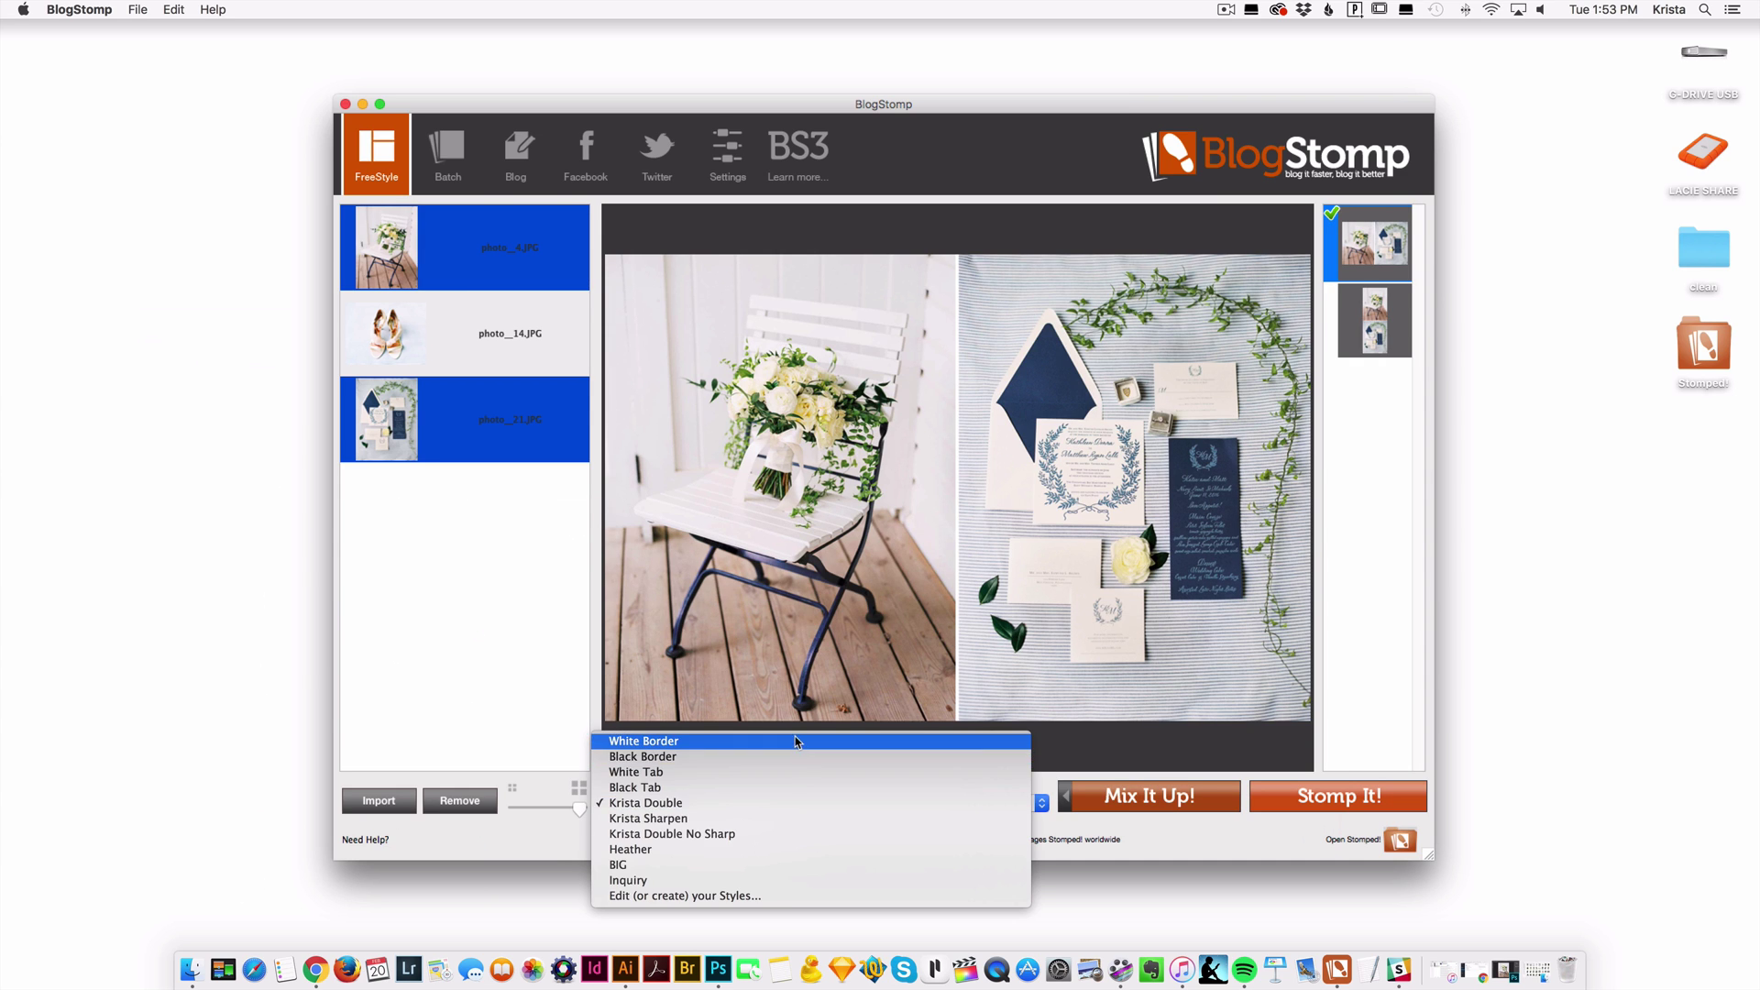
Review Krista Double's 1129 px image width, then check the Output tab's JPEG quality 85.
left_click(781, 897)
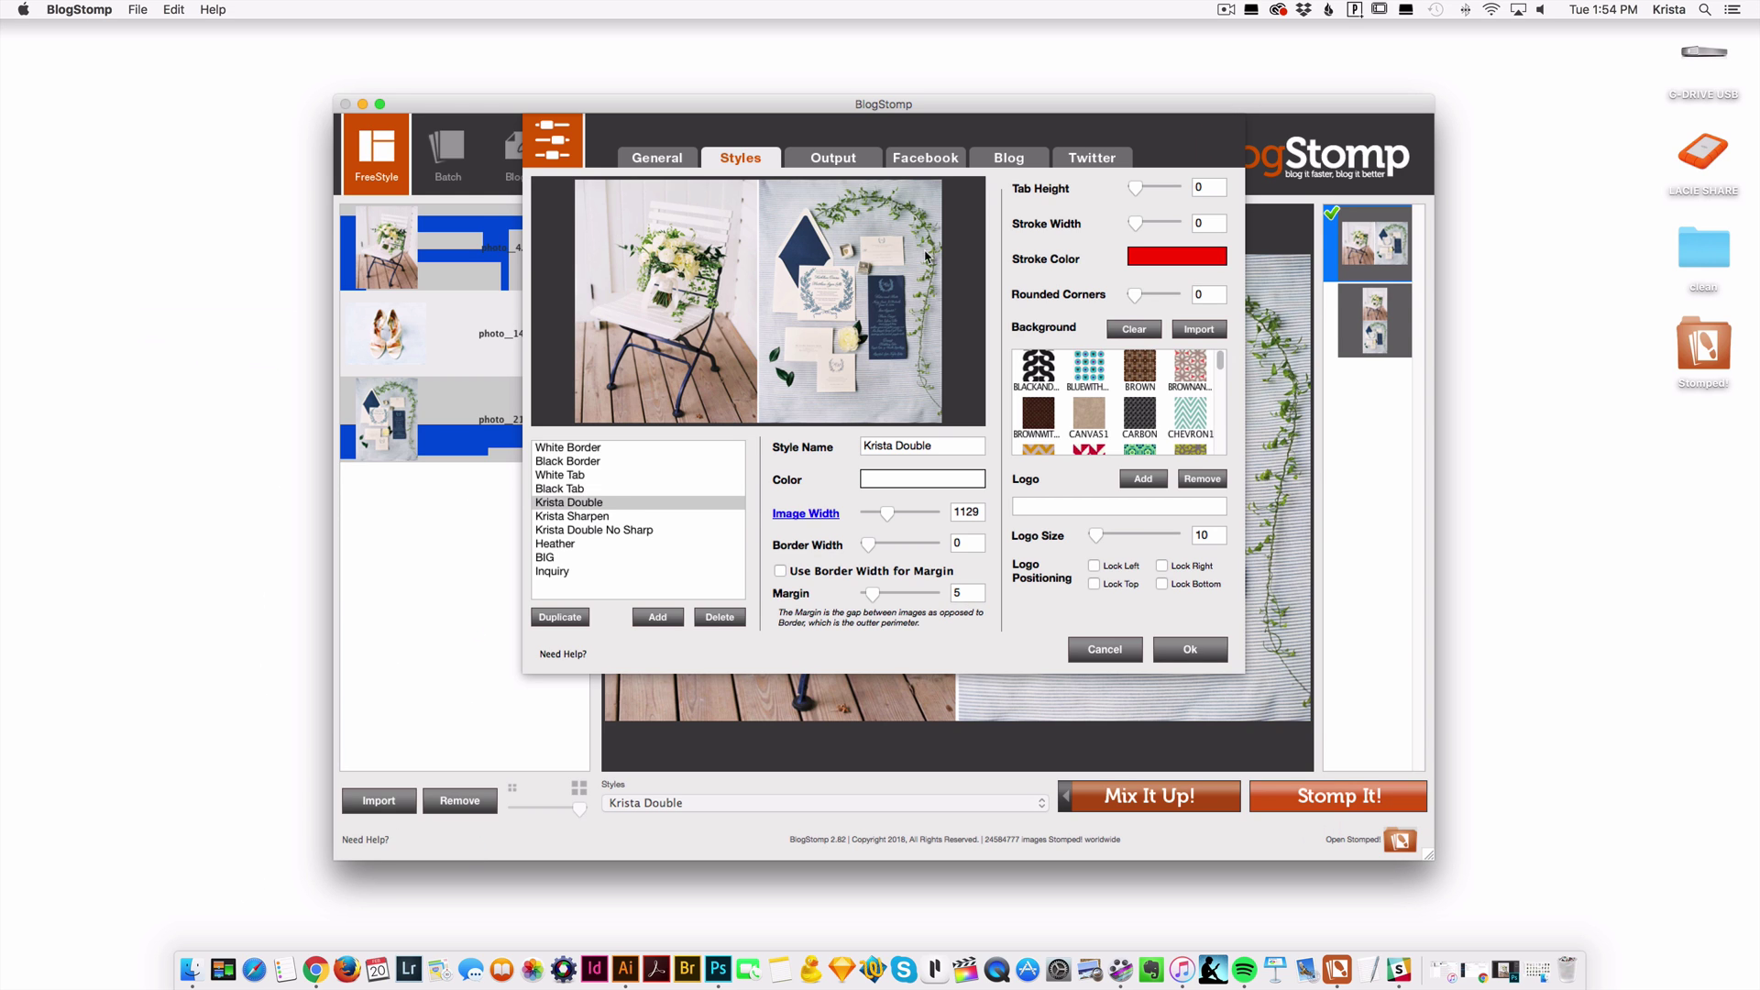
left_click(846, 163)
left_click(652, 484)
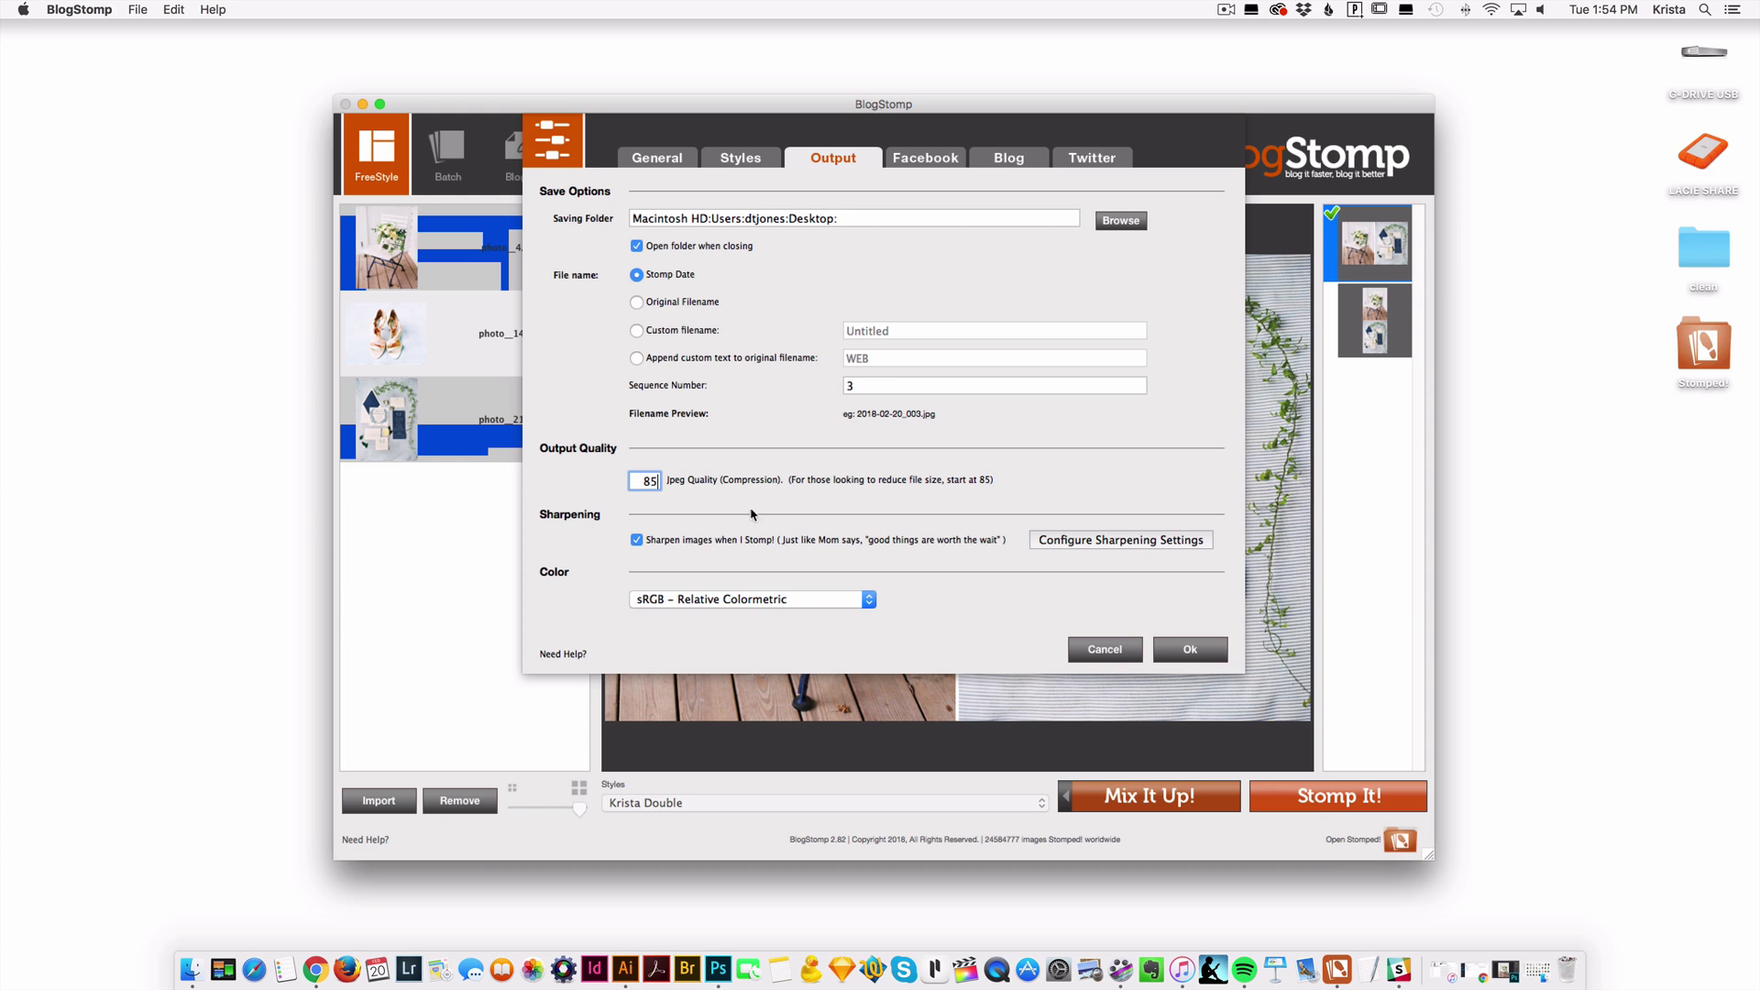
Stomp the chair-and-invitation pair and the photo_14 shoe shot, then open the Stomped! folder.
left_click(1196, 659)
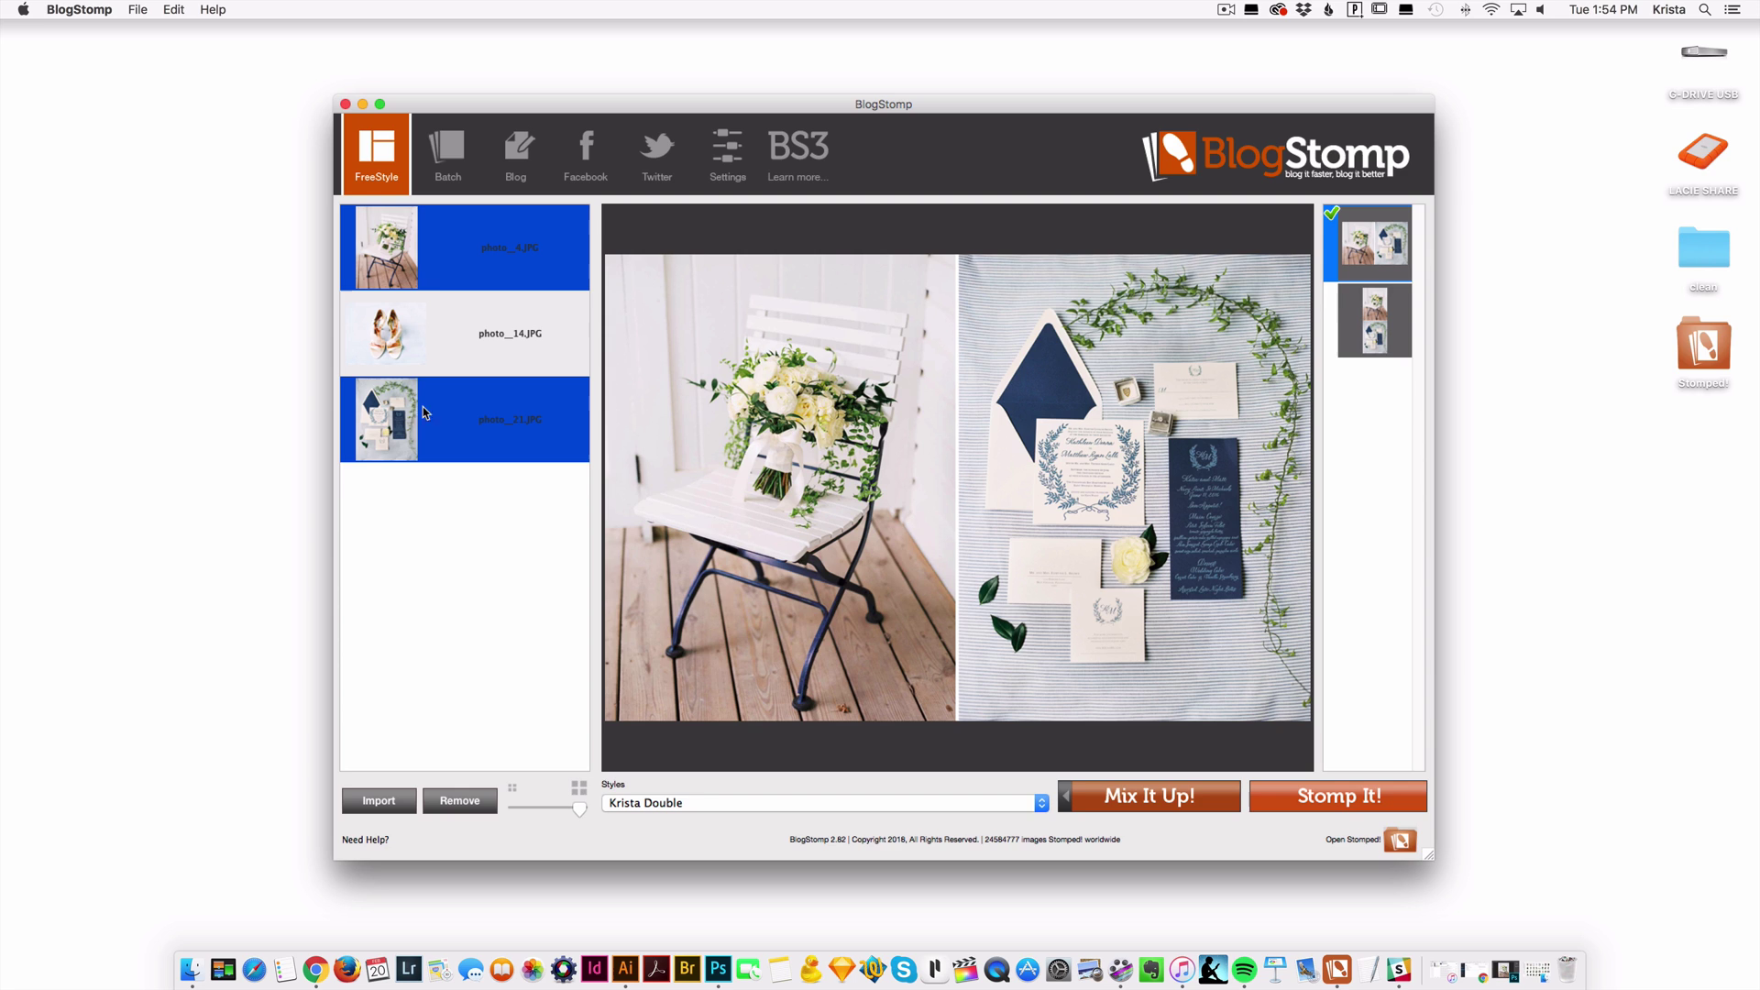
left_click(1306, 805)
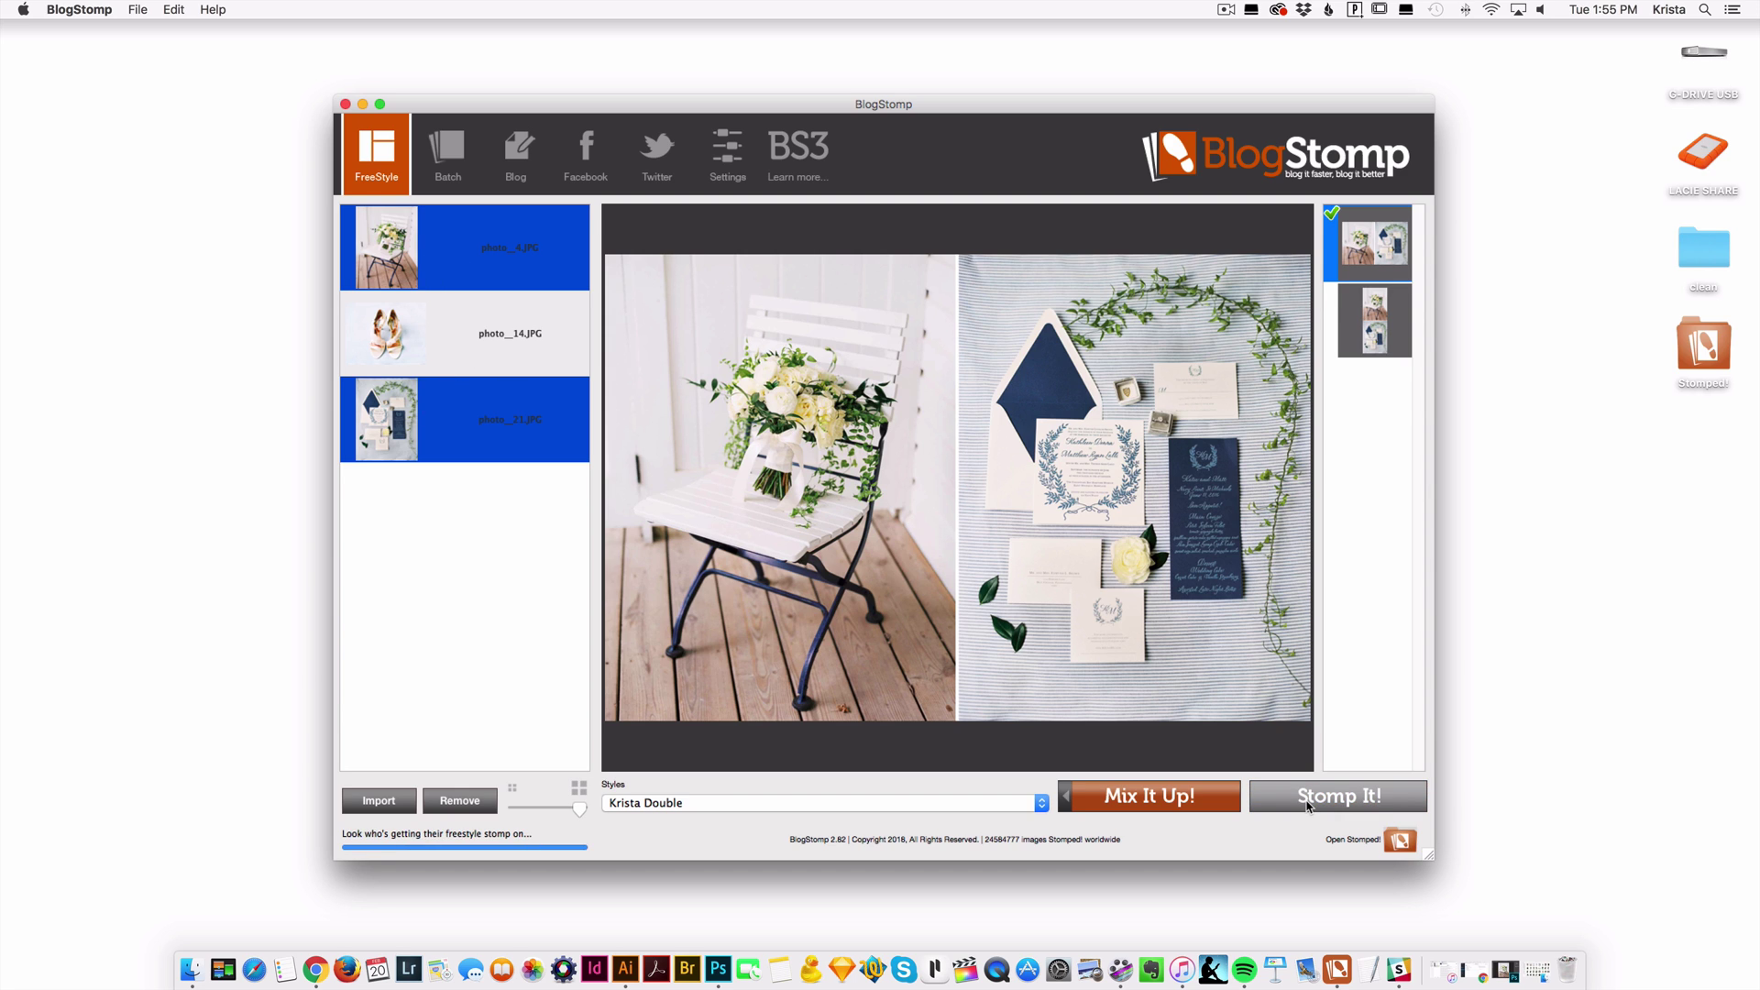
left_click(492, 266)
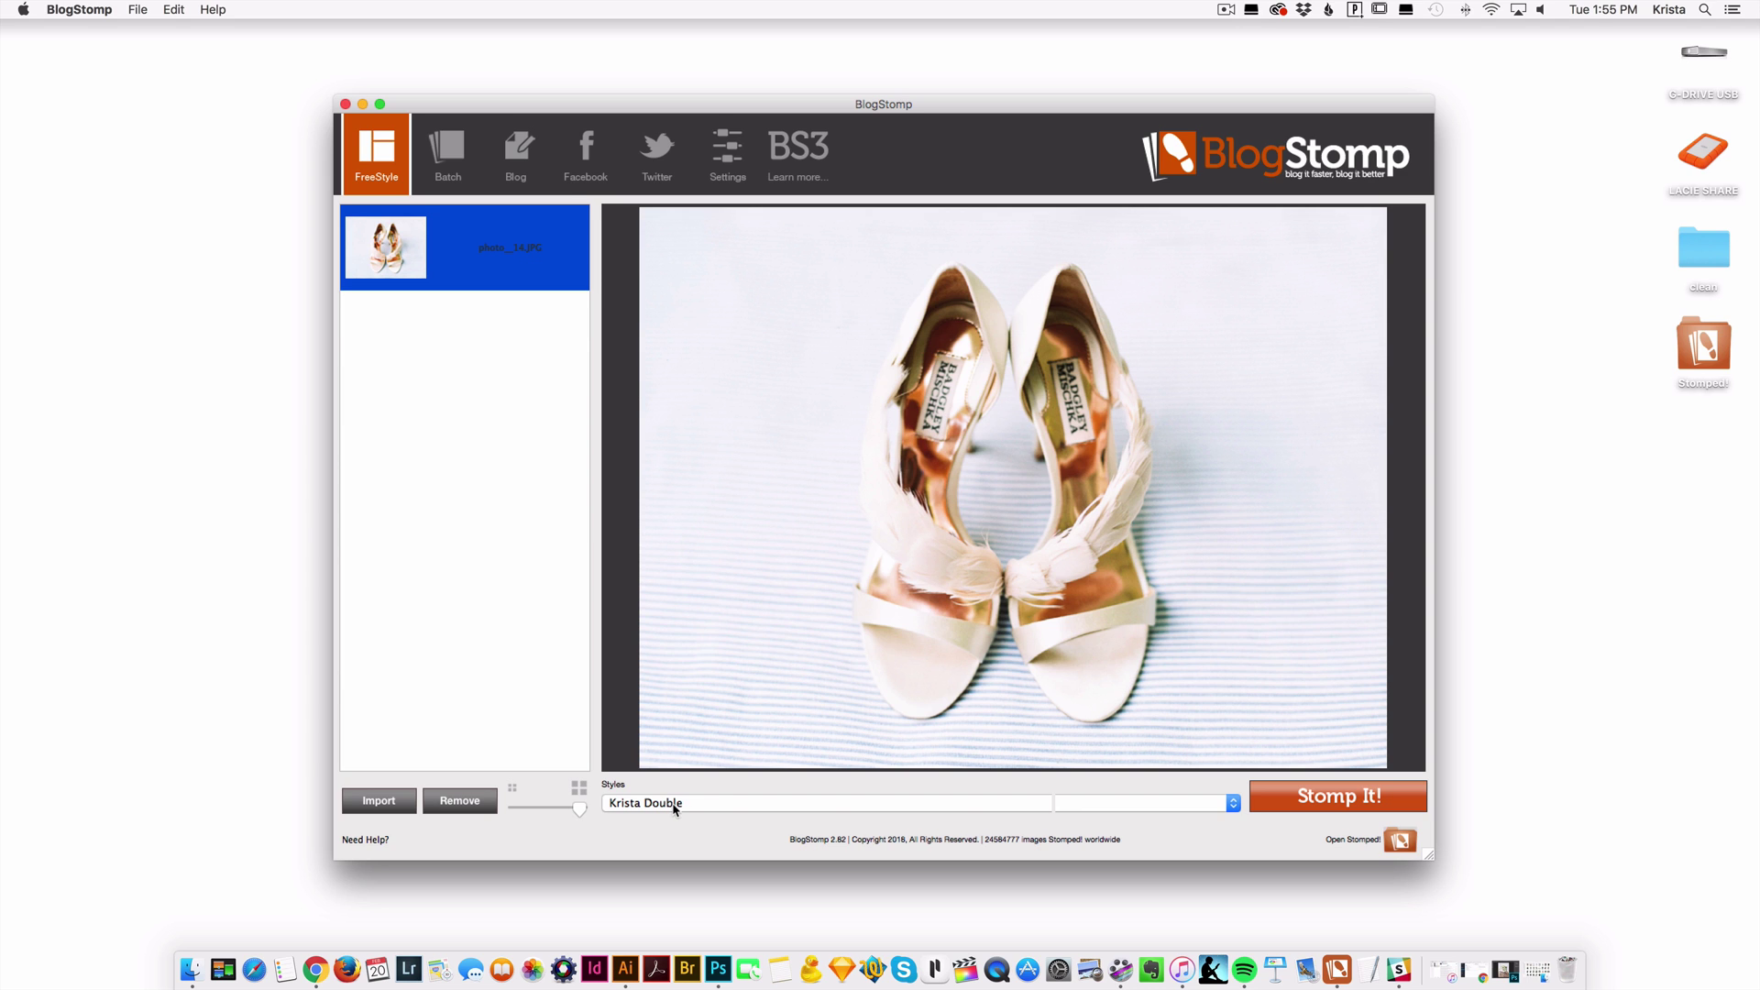
left_click(1331, 806)
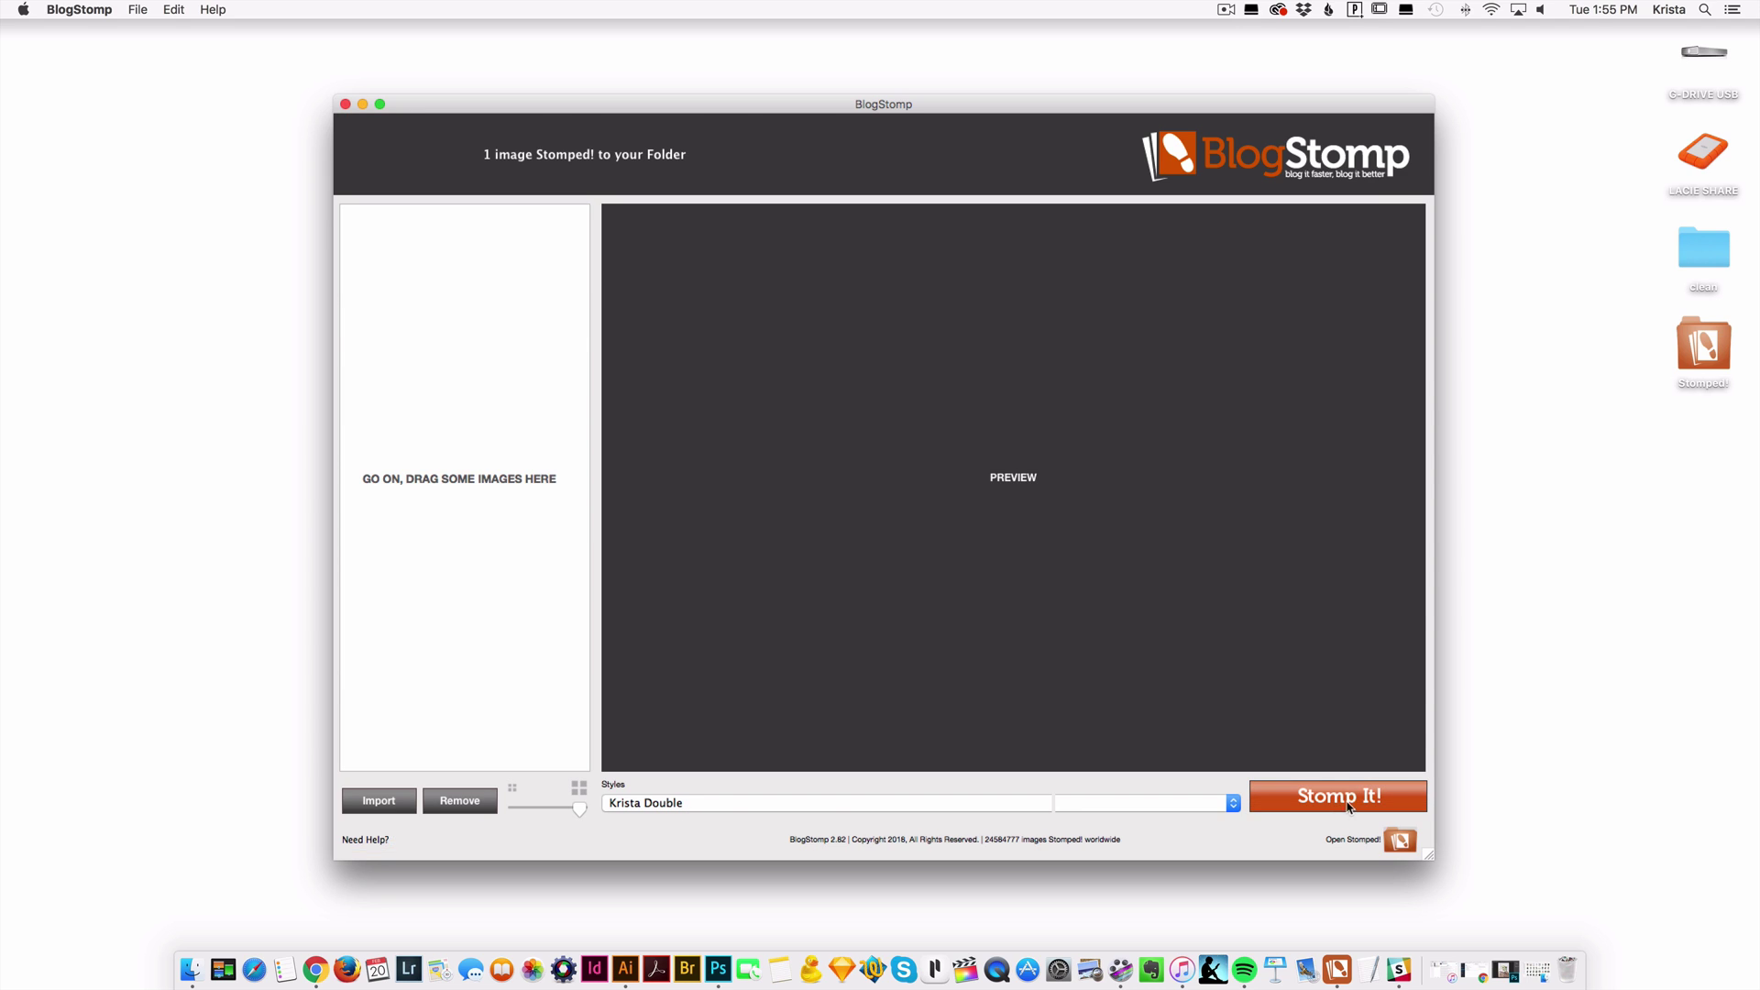
double_click(1691, 353)
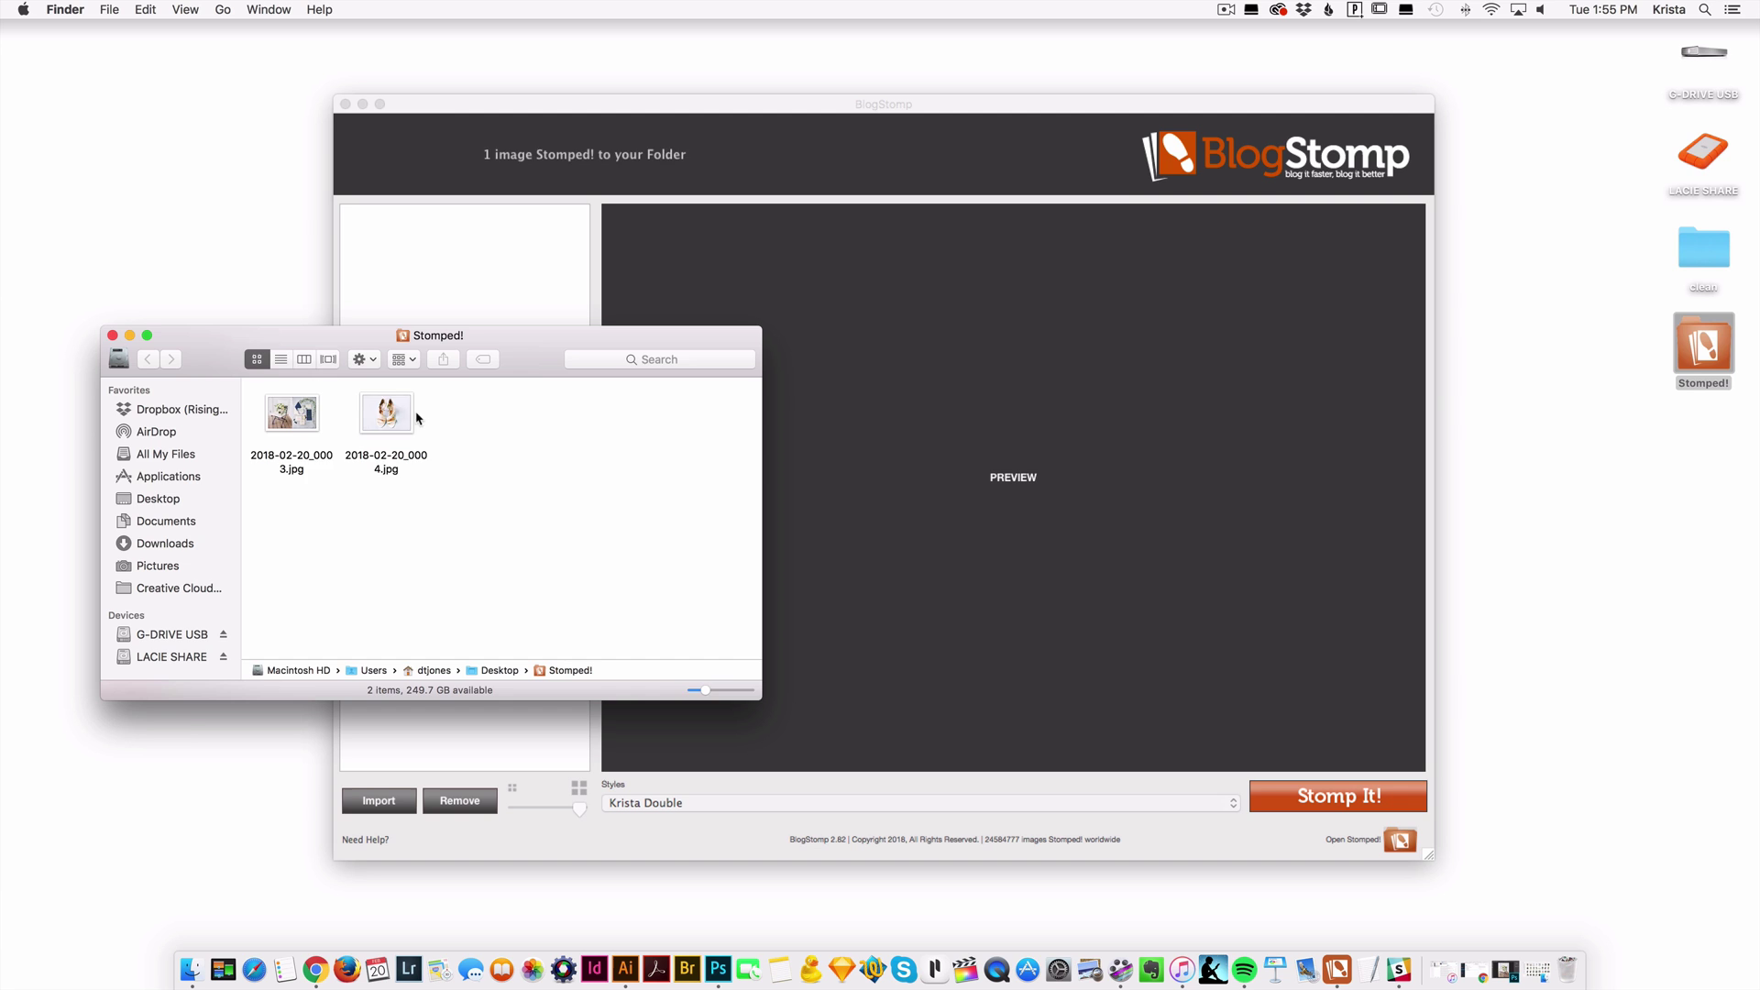
In column view, check 2018-02-20_0003.jpg is 1129 × 747 and 2018-02-20_0004.jpg is 1129 × 847.
left_click(303, 358)
left_click_drag(513, 336, 762, 338)
left_click(790, 392)
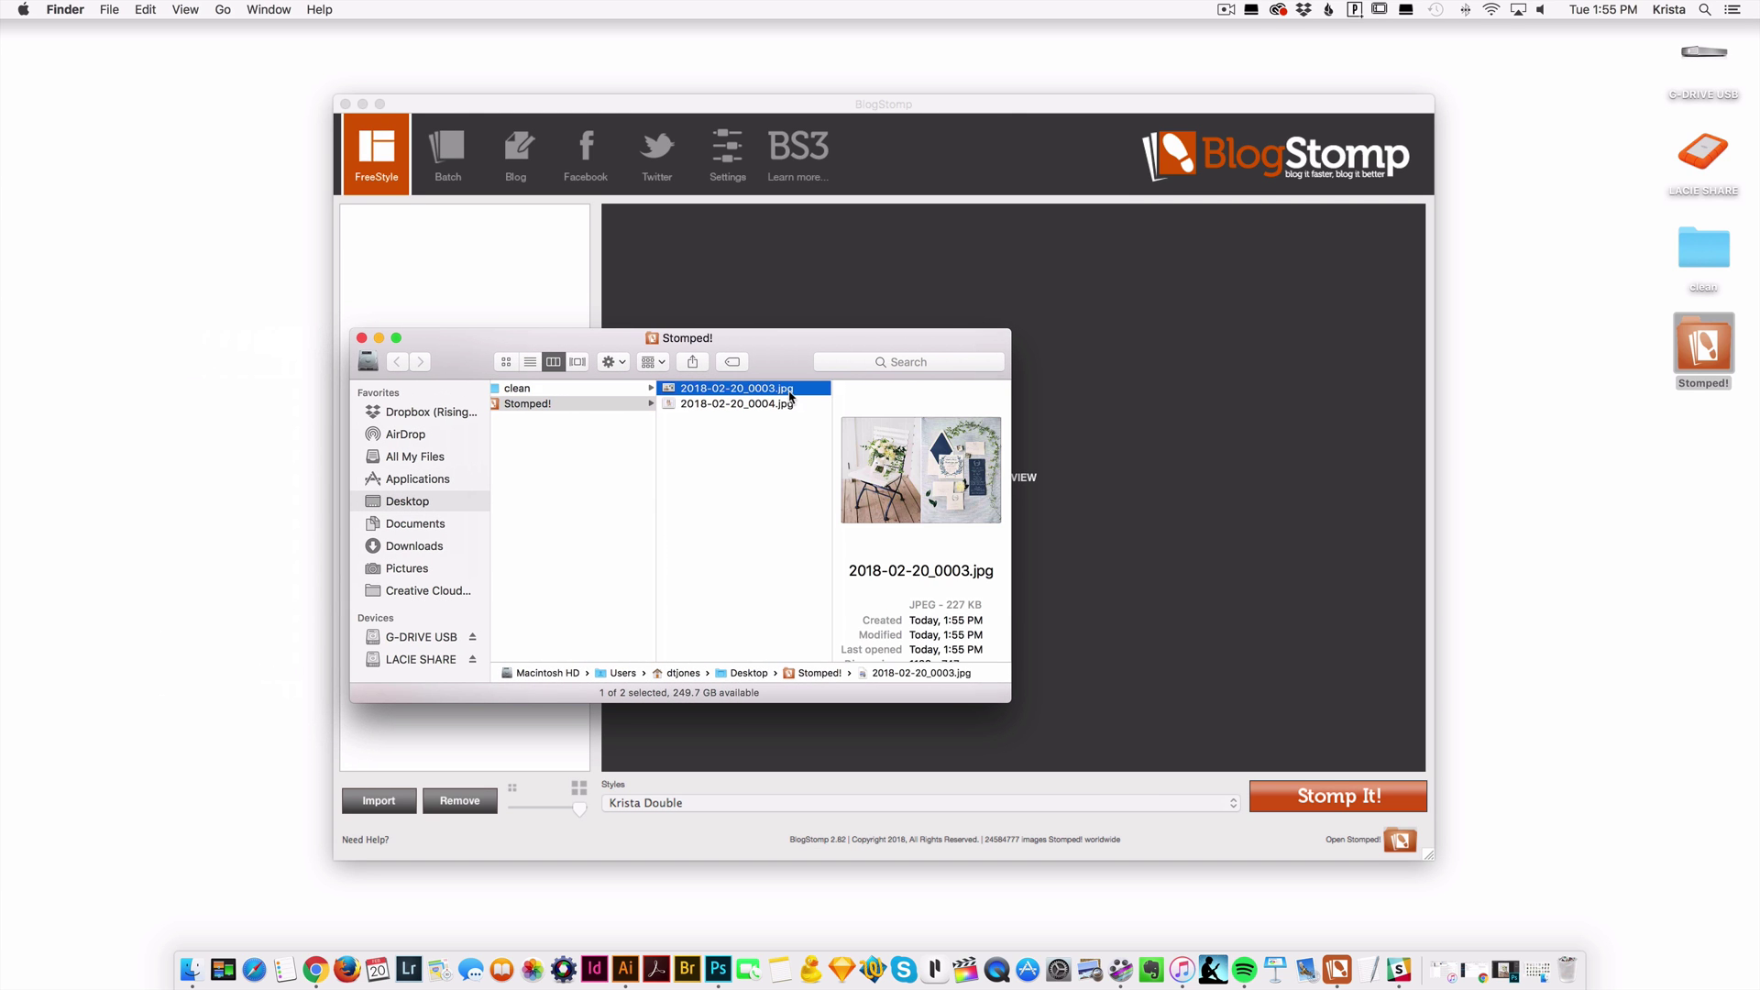
left_click_drag(1010, 702, 1112, 794)
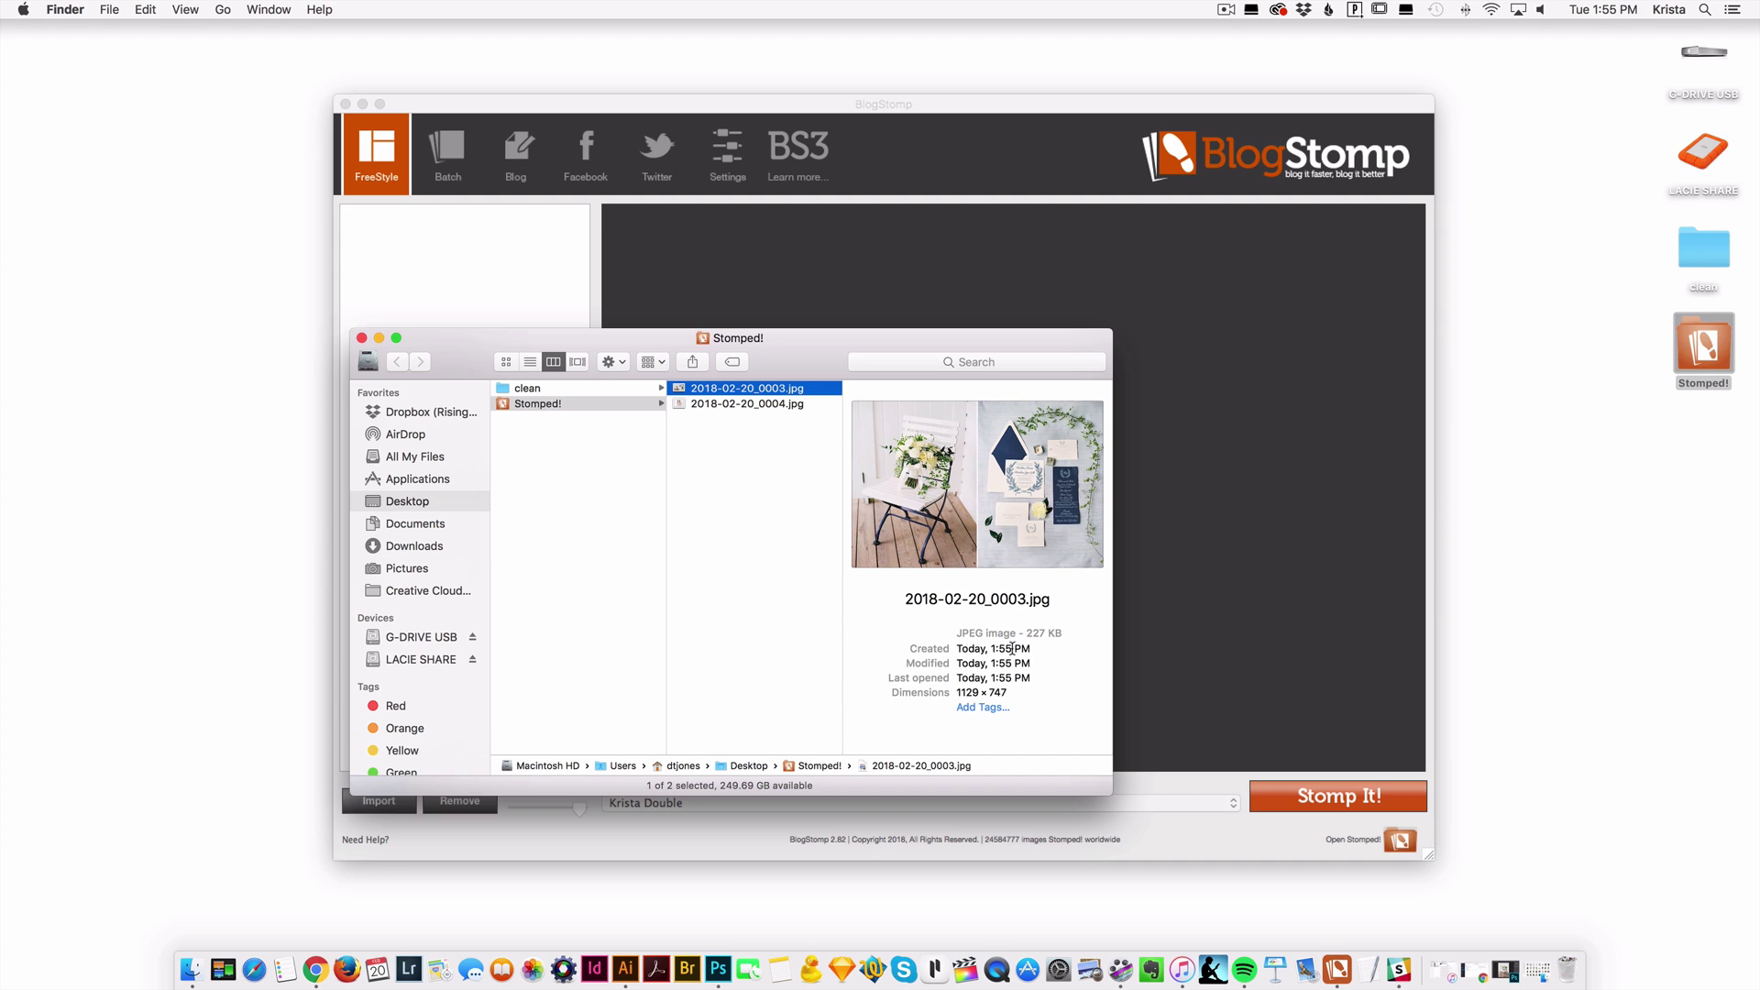
left_click(764, 404)
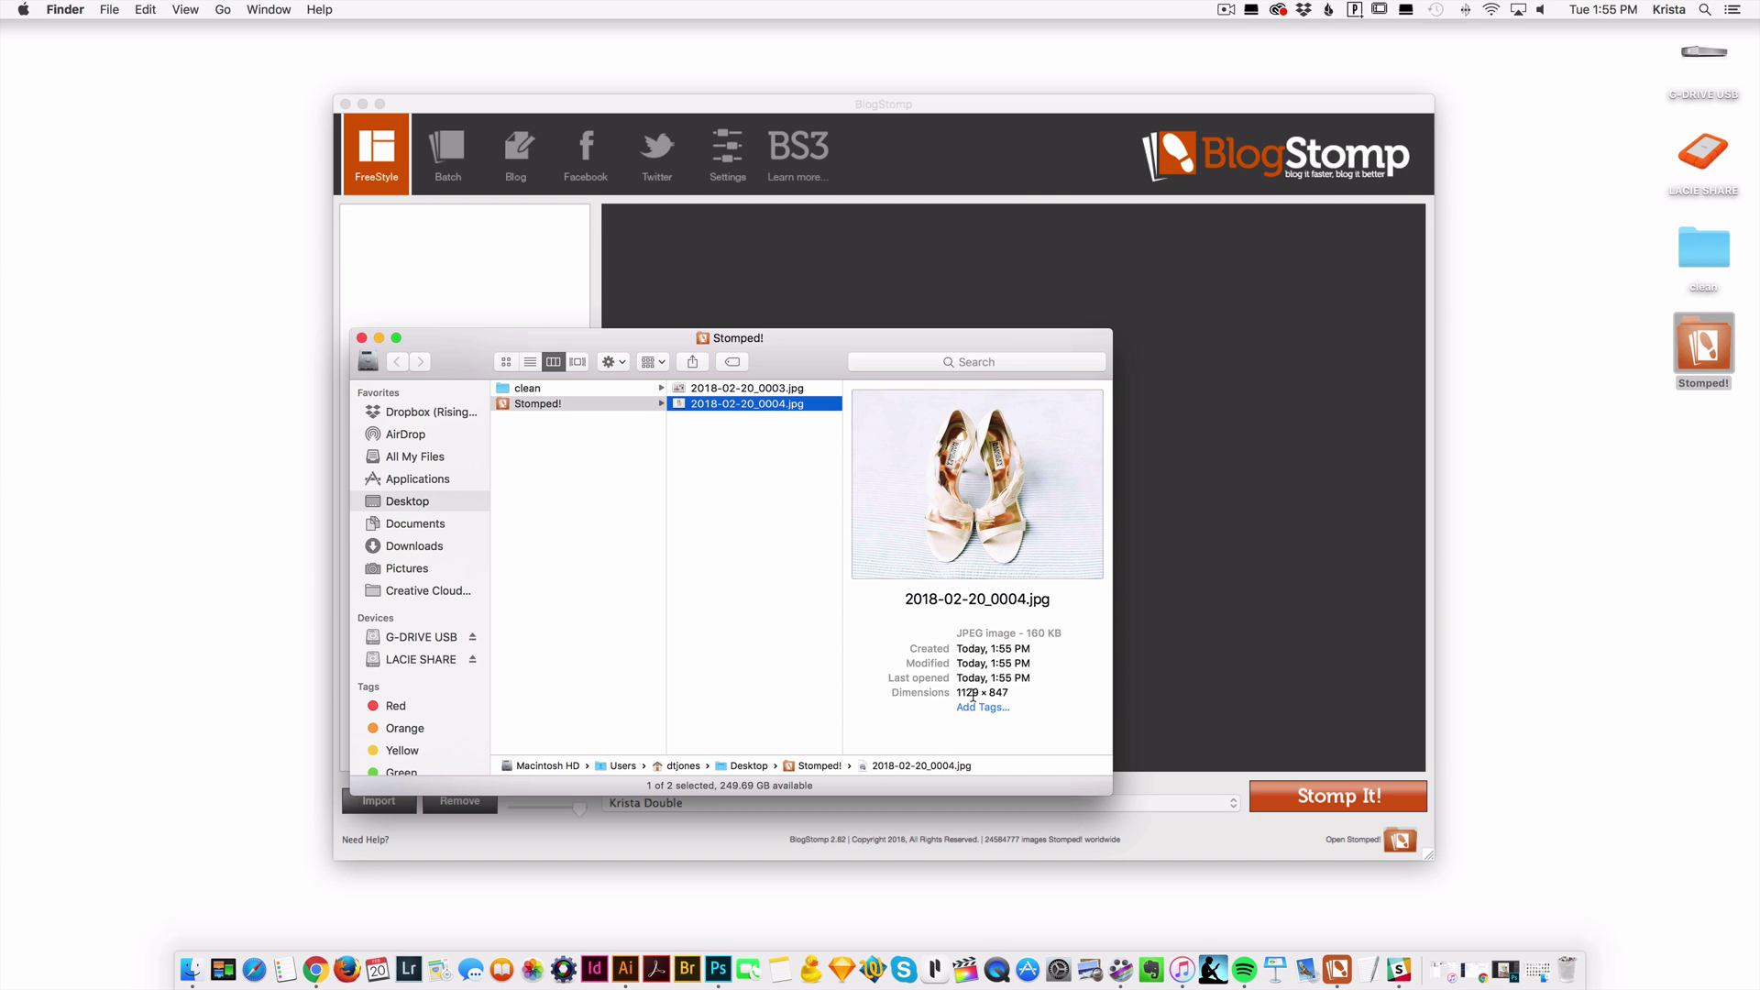